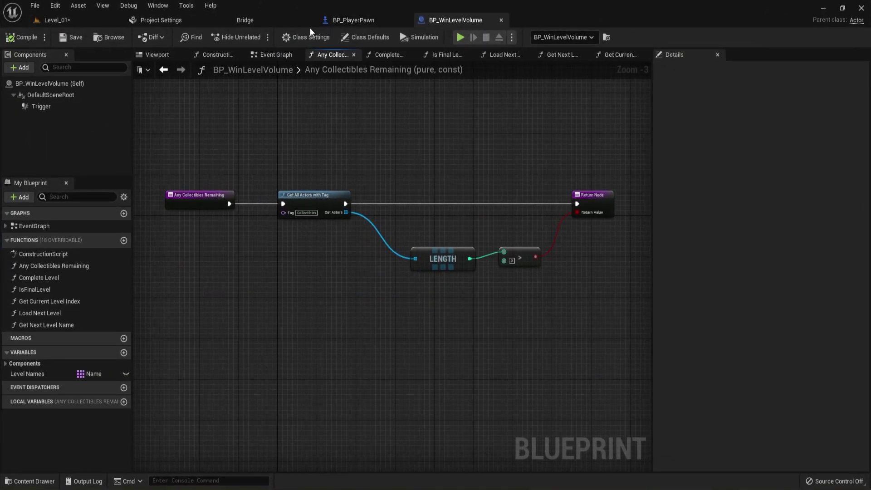
Step: Play-test Level_01 by rolling the ball through to the third level, and stop the simulation
{"action": "left_click", "coordinate": [67, 19]}
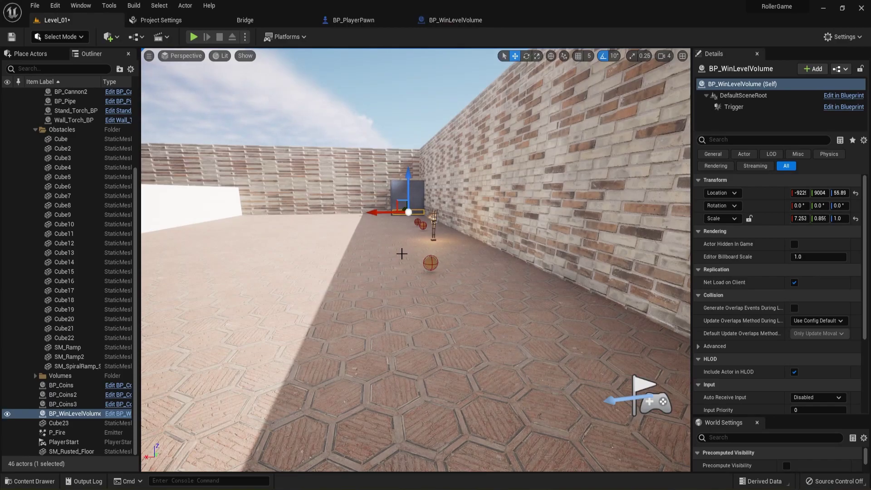
{"action": "left_click", "coordinate": [193, 37]}
{"action": "left_click", "coordinate": [558, 267]}
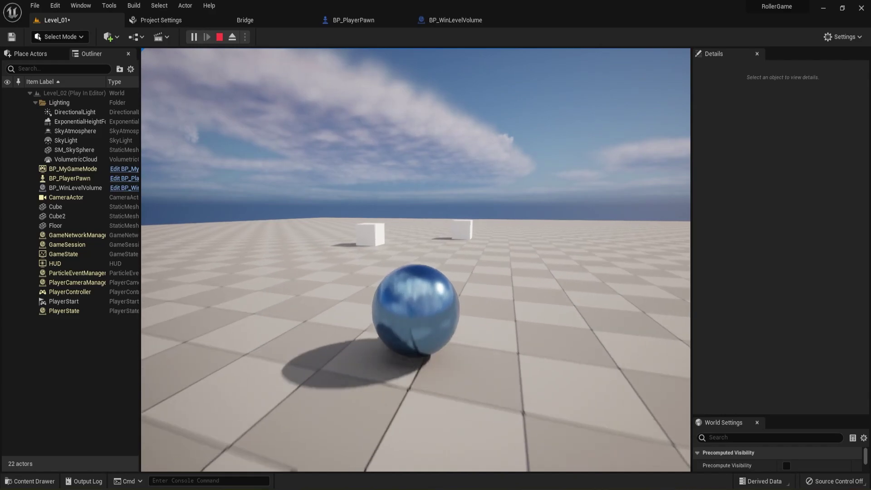
{"action": "key", "text": "w"}
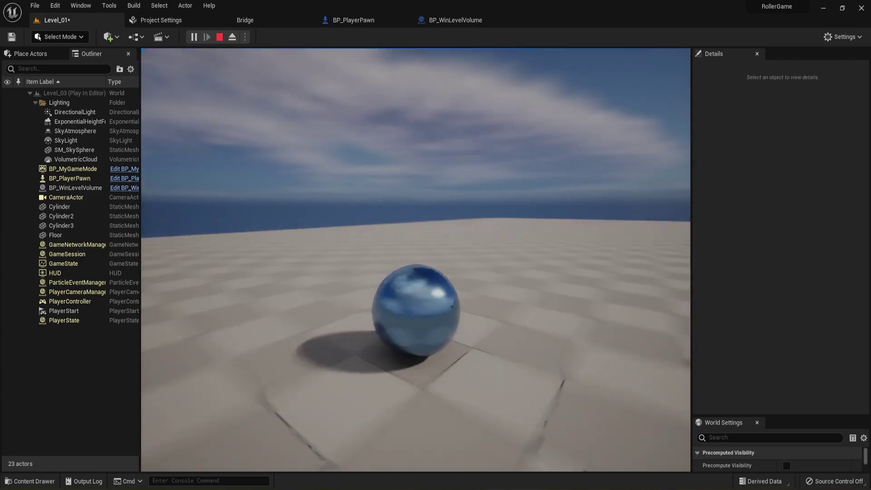
{"action": "key", "text": "w"}
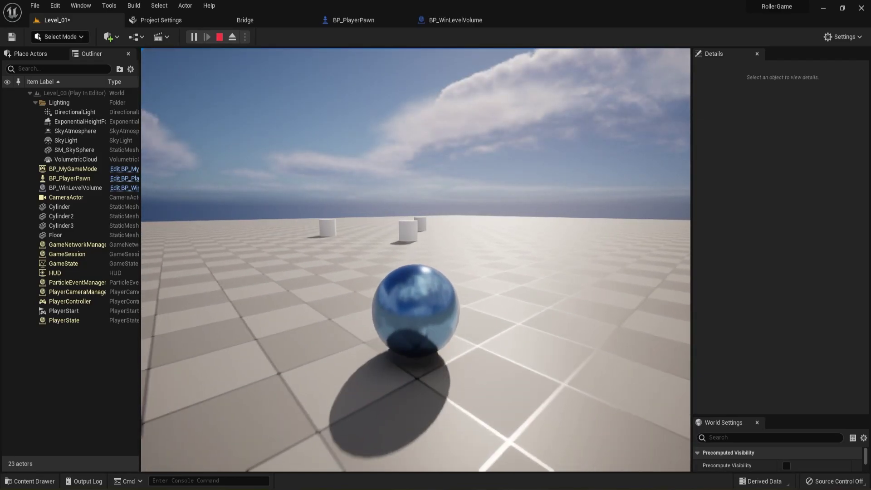
{"action": "key", "text": "w"}
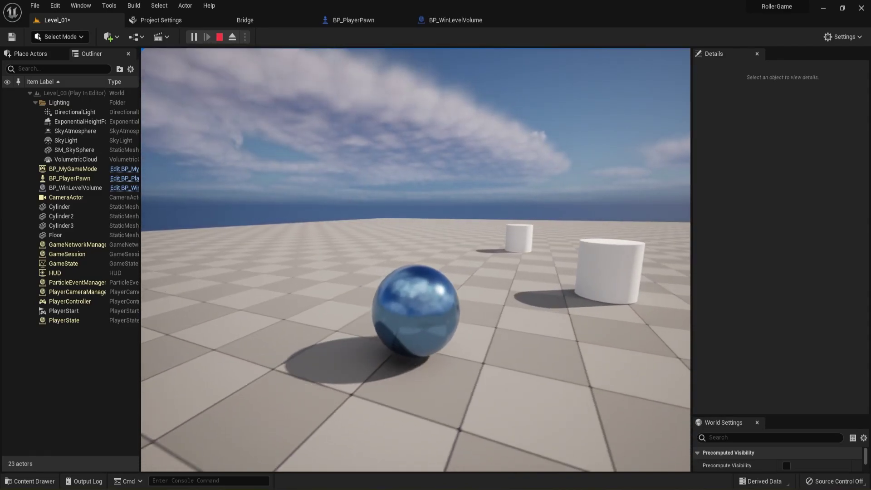
{"action": "key", "text": "Escape"}
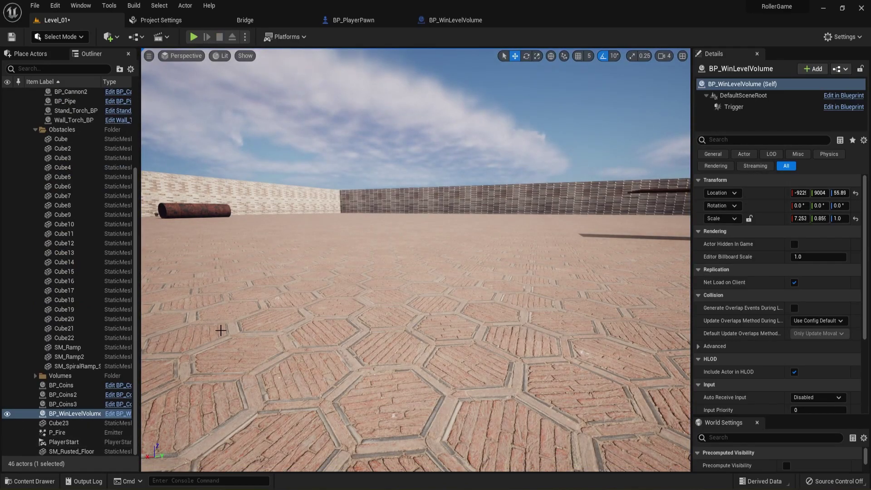
{"action": "key", "text": "f"}
{"action": "key", "text": "Up"}
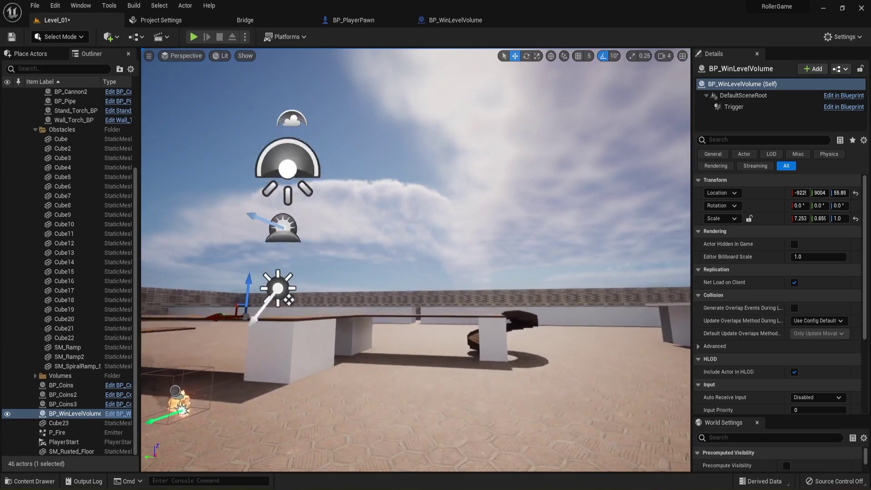
{"action": "key", "text": "Up"}
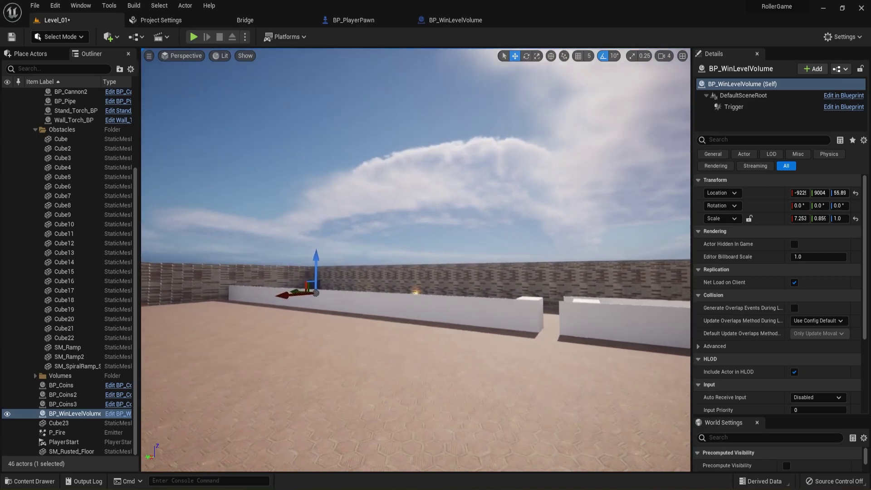
{"action": "key", "text": "Left"}
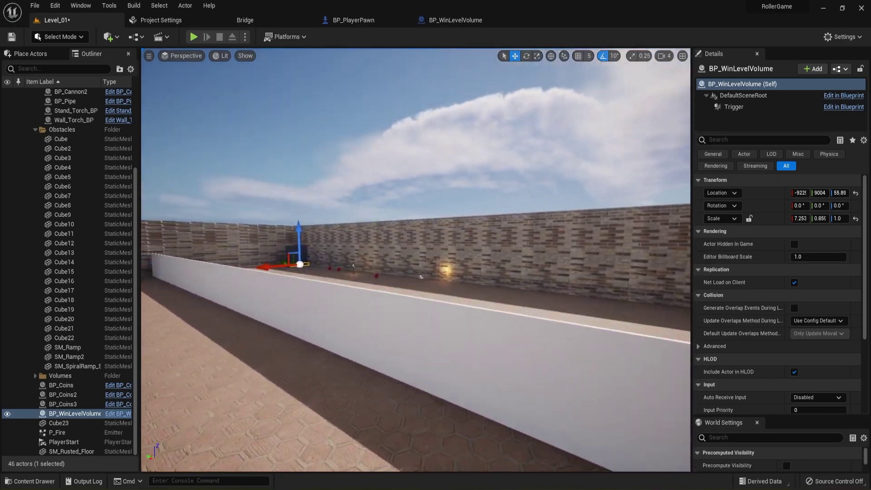
{"action": "key", "text": "Right"}
{"action": "key", "text": "Up"}
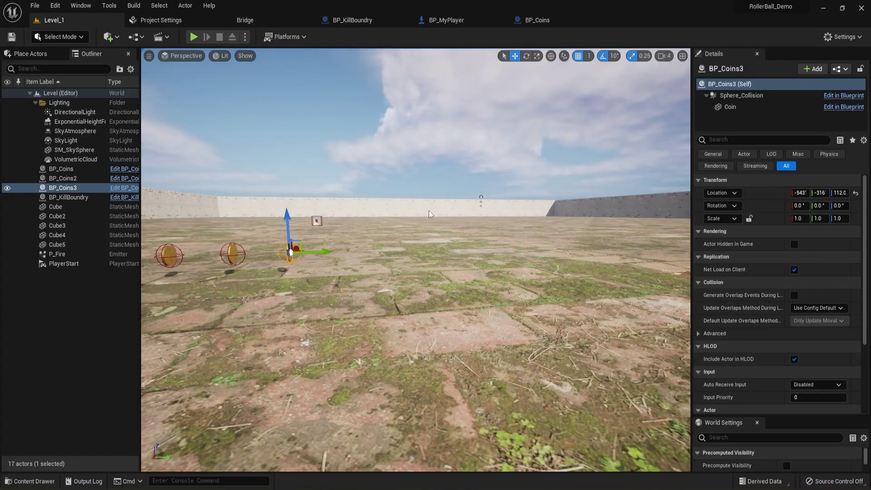
Step: Place a cube shape on the floor of Level_1 beside the brick wall and raise it to a Z location of about 102
{"action": "key", "text": "Up"}
{"action": "key", "text": "Right"}
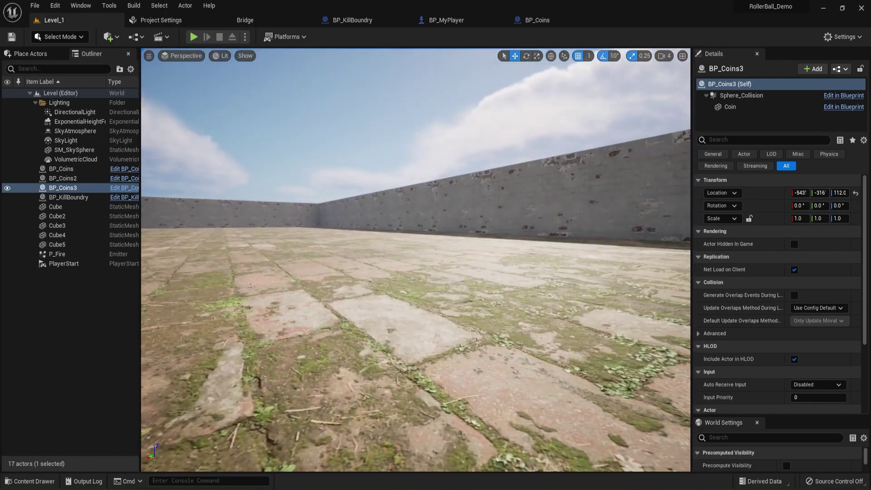
{"action": "key", "text": "Left"}
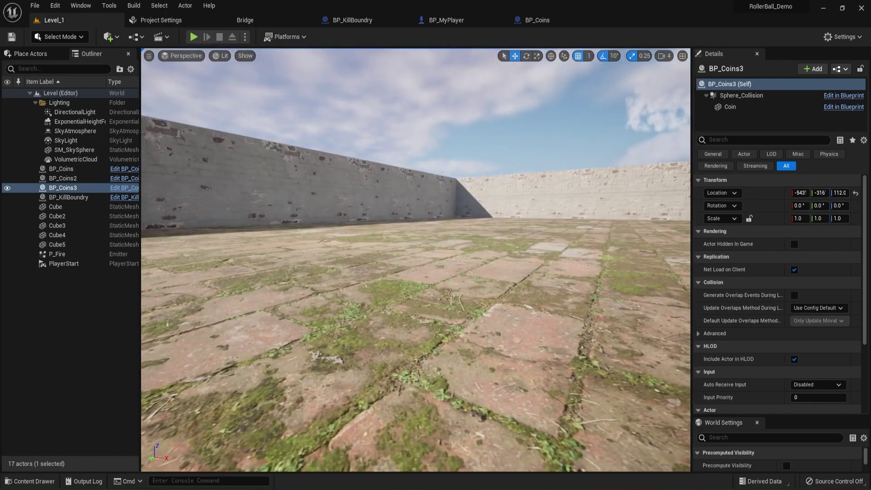
{"action": "key", "text": "Right"}
{"action": "key", "text": "Right"}
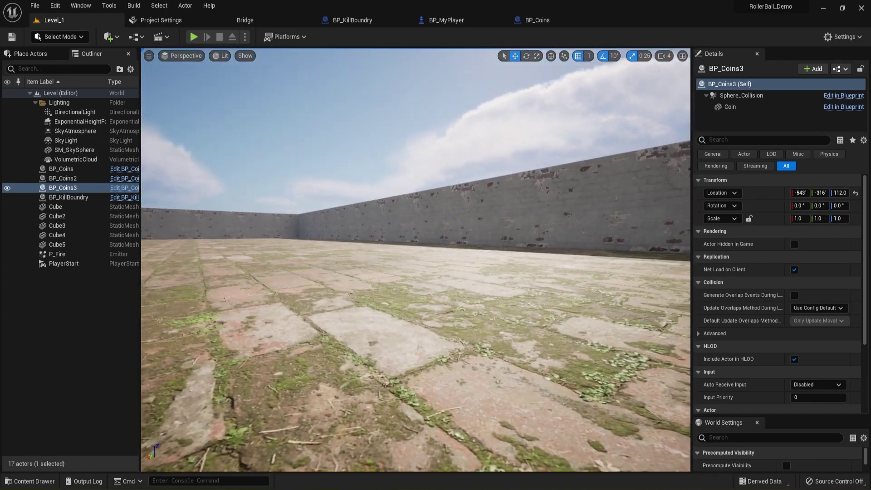
{"action": "key", "text": "Up"}
{"action": "key", "text": "Right"}
{"action": "key", "text": "Up"}
{"action": "key", "text": "Right"}
{"action": "key", "text": "Up"}
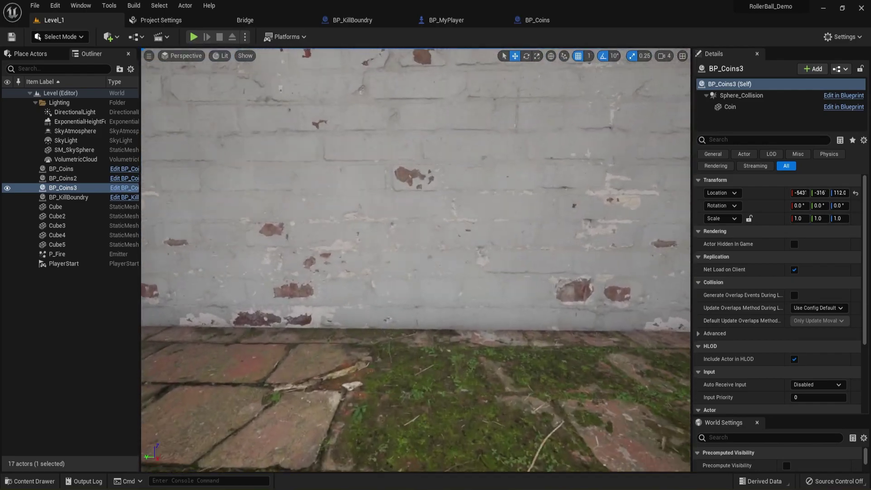
{"action": "left_click", "coordinate": [30, 53]}
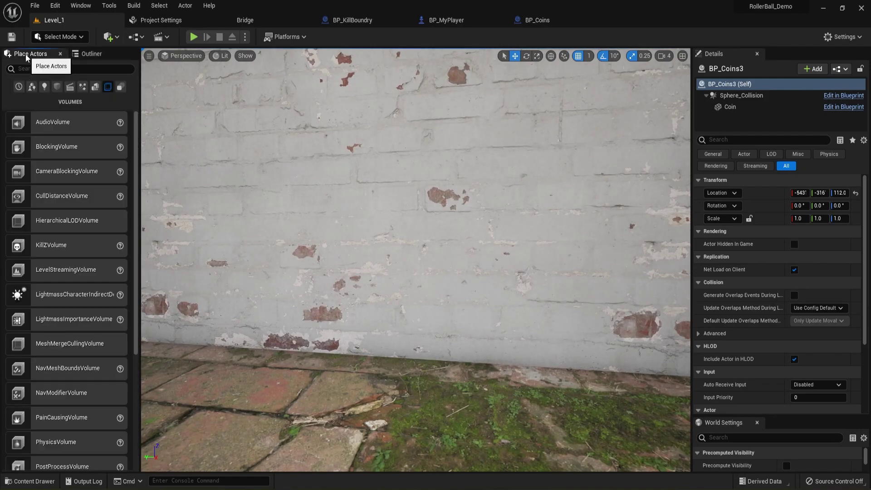
{"action": "left_click", "coordinate": [56, 87]}
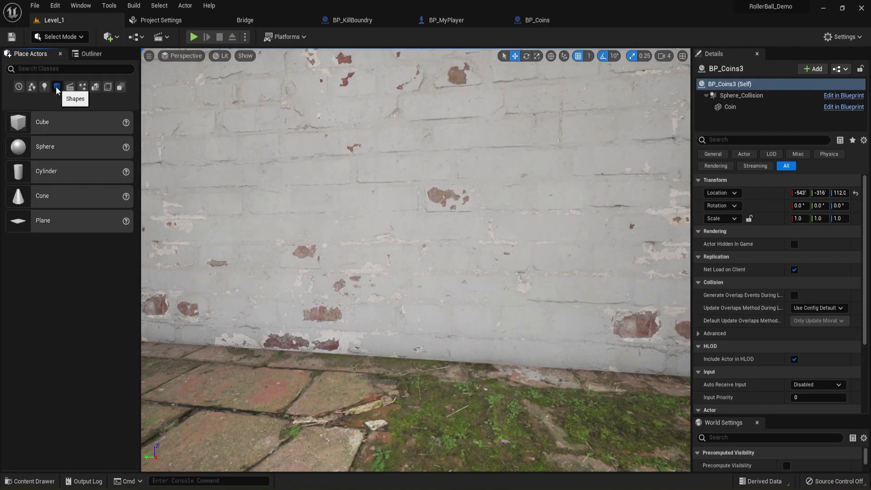
{"action": "left_click_drag", "start_coordinate": [35, 120], "coordinate": [373, 388]}
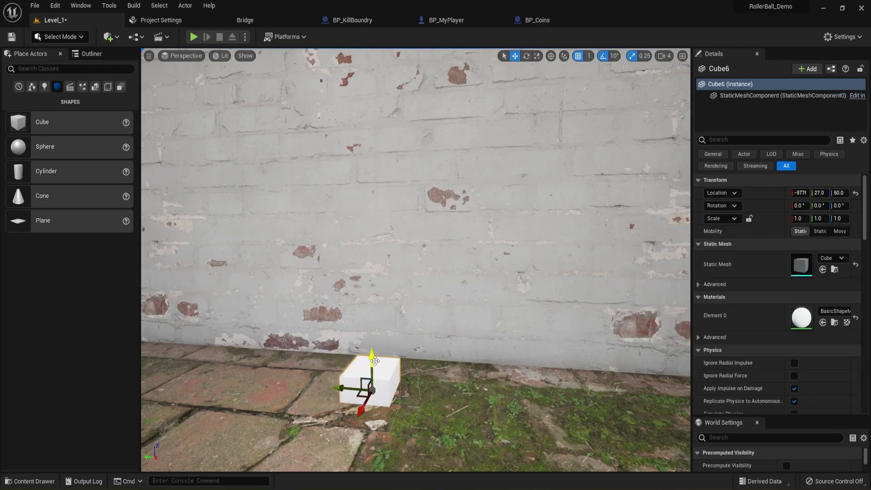
{"action": "left_click_drag", "start_coordinate": [364, 359], "coordinate": [364, 334]}
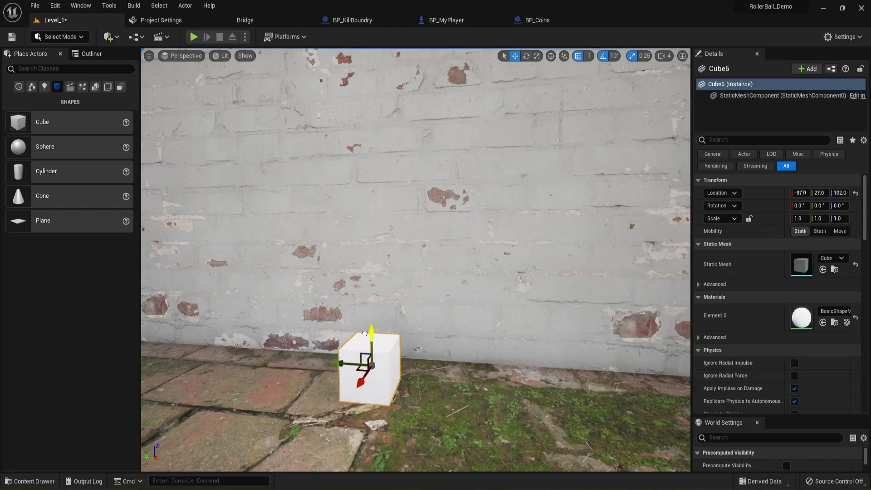
Step: Scale the cube to 6.25 in Y and Z and raise it to a Z location of about 358
{"action": "key", "text": "r"}
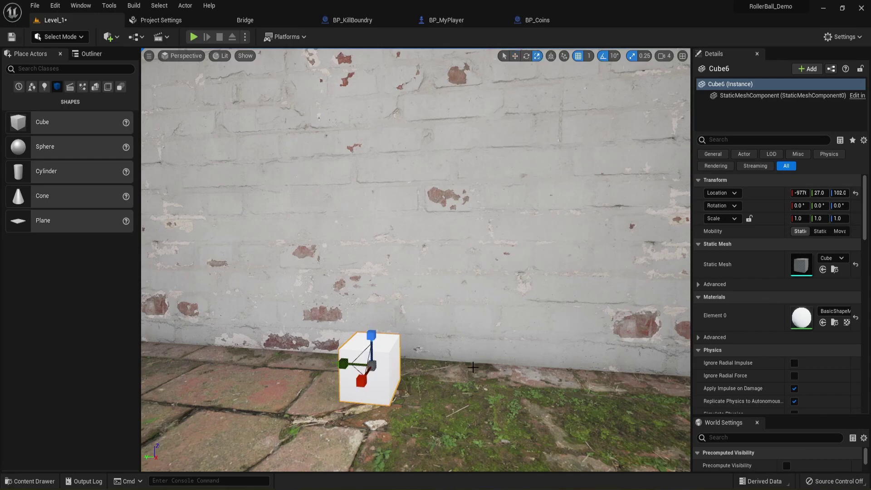
{"action": "left_click_drag", "start_coordinate": [358, 355], "coordinate": [349, 206]}
{"action": "key", "text": "w"}
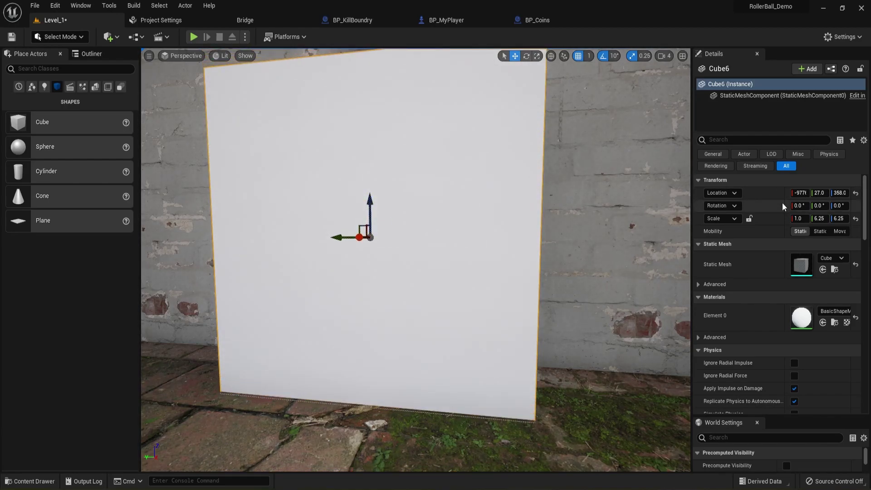
Step: Assign the M_Water_Lake material to the cube's Element 0 slot
{"action": "left_click", "coordinate": [837, 311]}
{"action": "type", "text": "water"}
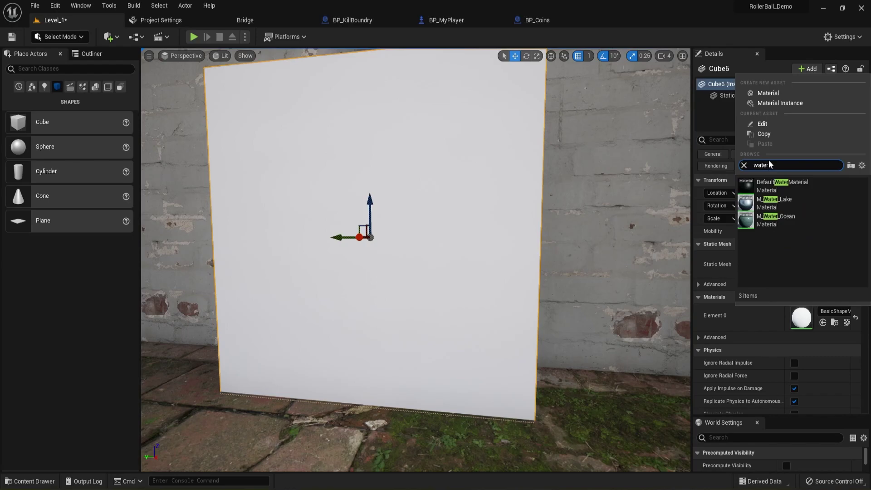
{"action": "left_click", "coordinate": [757, 202]}
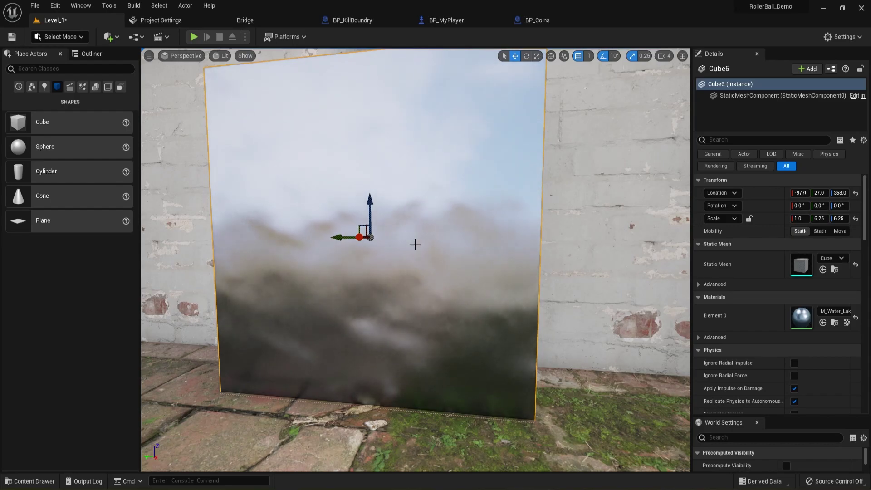
{"action": "scroll", "coordinate": [413, 243], "scroll_direction": "down", "scroll_amount": 5}
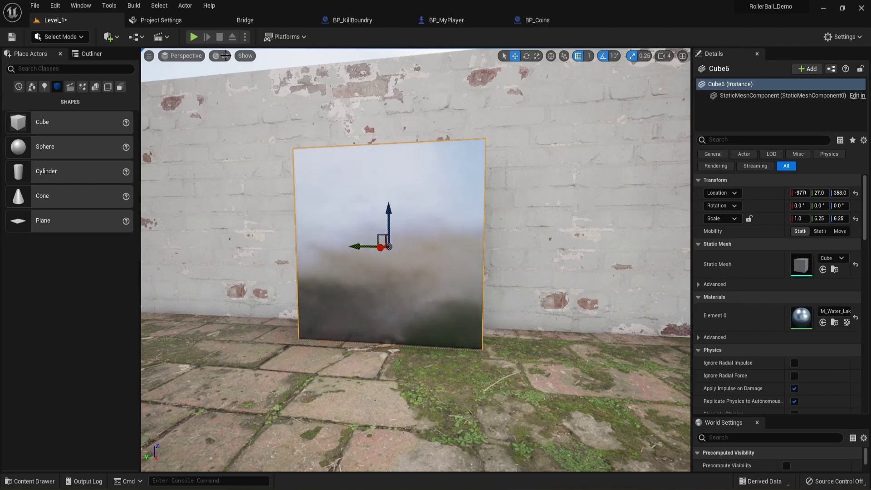
Step: Create an Actor Blueprint Class named BP_WinVolumn in the Blueprints/Triggers folder
{"action": "left_click", "coordinate": [50, 480]}
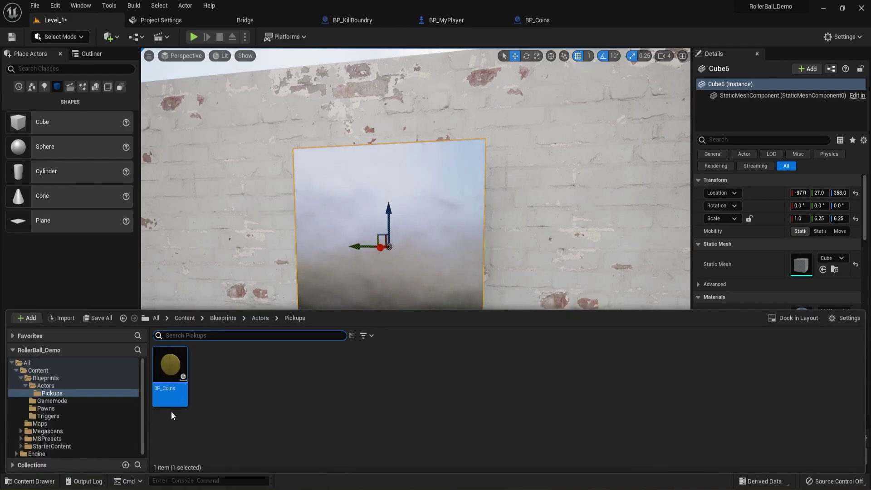
{"action": "left_click", "coordinate": [222, 318]}
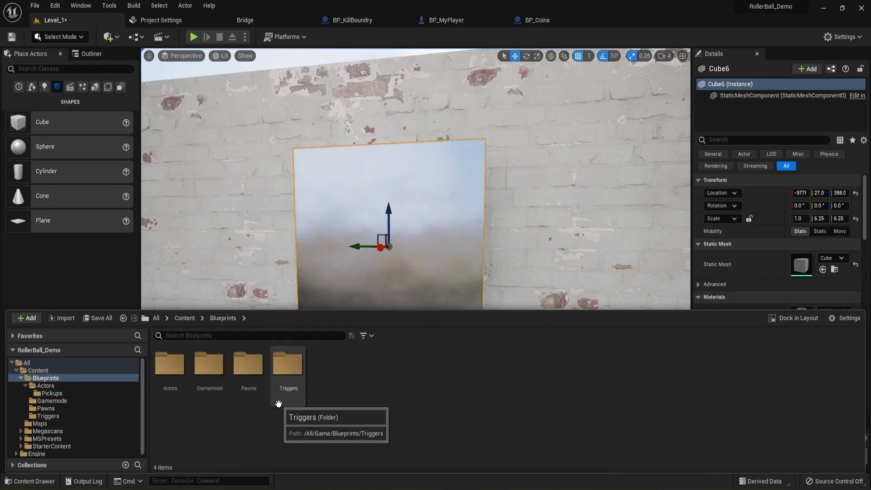
{"action": "double_click", "coordinate": [291, 363]}
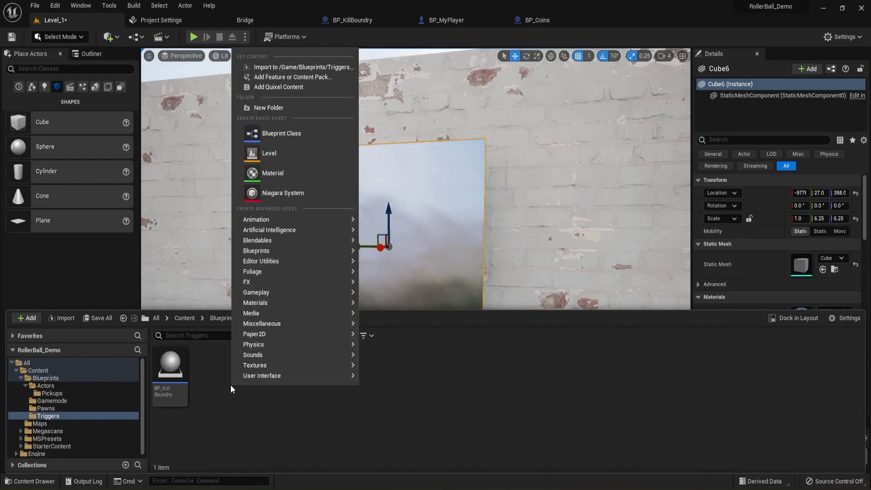
{"action": "left_click", "coordinate": [267, 133]}
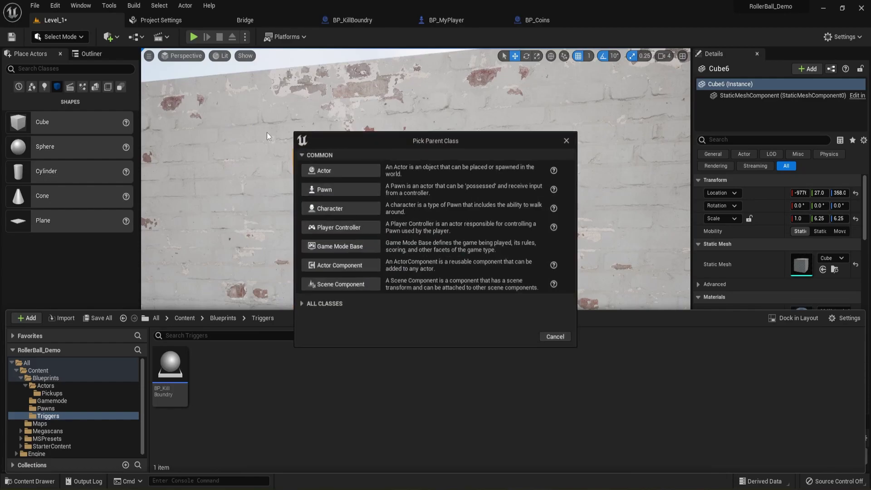
{"action": "left_click", "coordinate": [327, 170]}
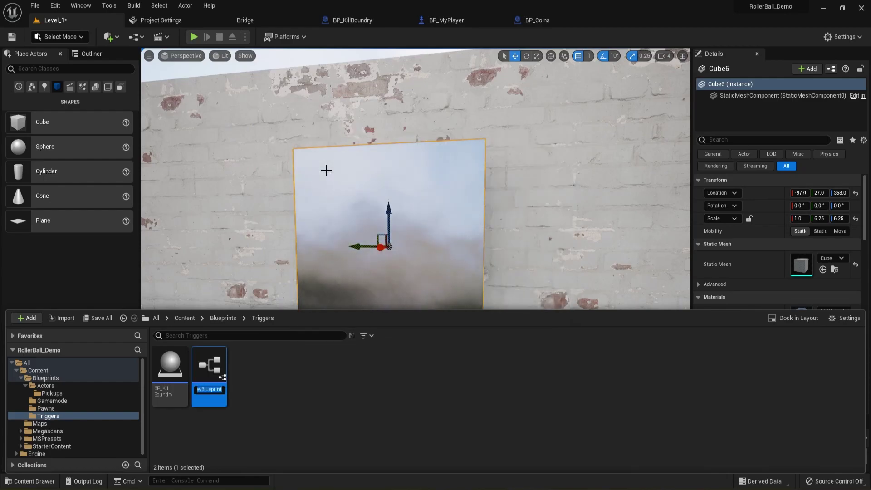
{"action": "type", "text": "BP_"}
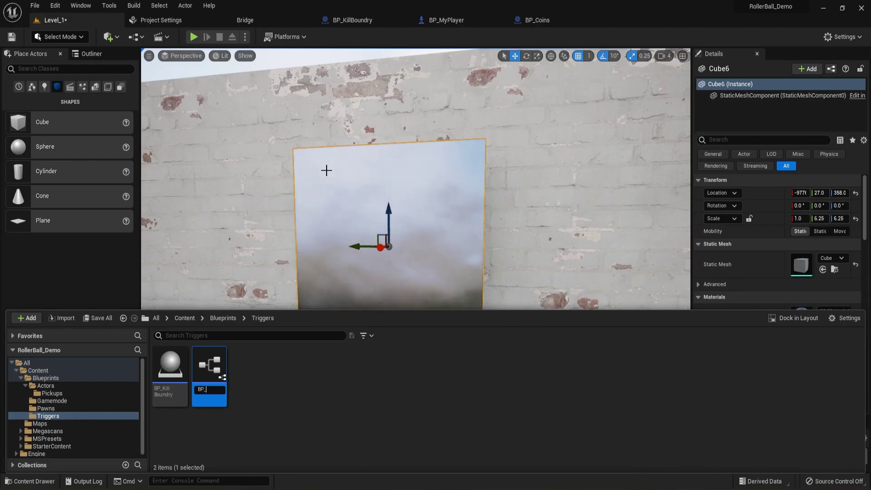
{"action": "type", "text": "Win"}
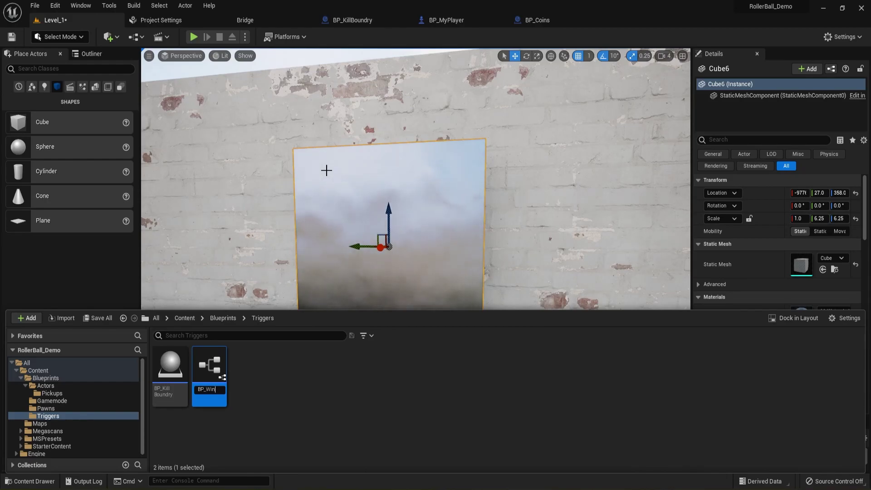
{"action": "type", "text": "Volum"}
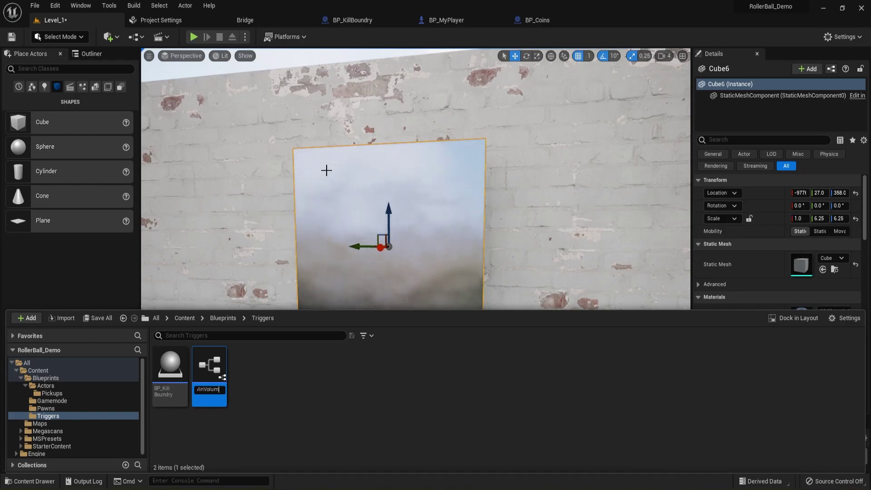
{"action": "type", "text": "n"}
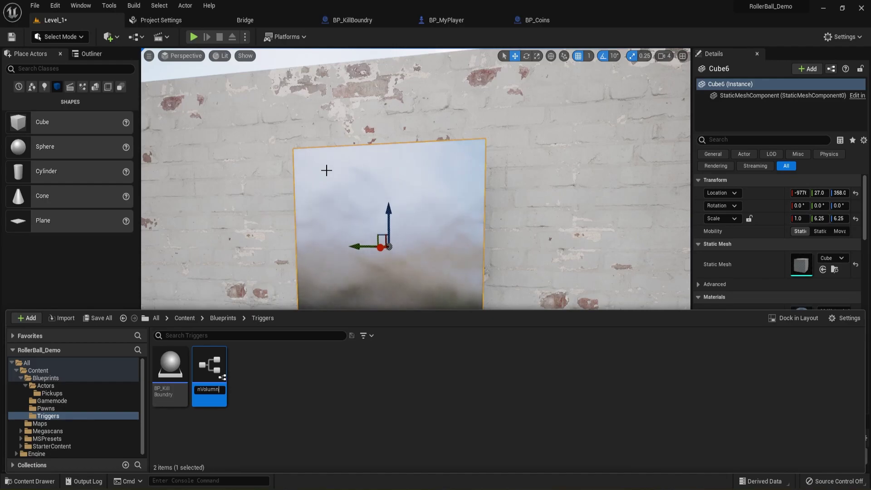
{"action": "key", "text": "Return"}
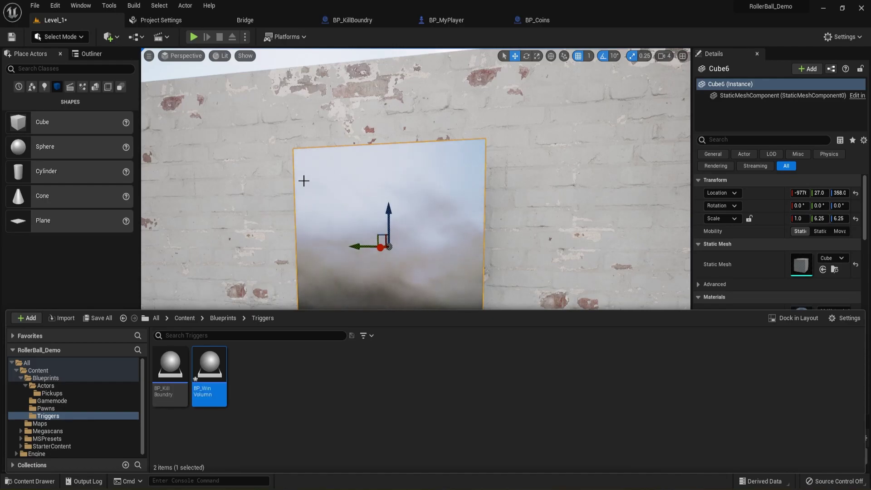
Step: Open the BP_WinVolumn blueprint from the Triggers folder for editing
{"action": "right_click_drag", "start_coordinate": [321, 189], "coordinate": [292, 237]}
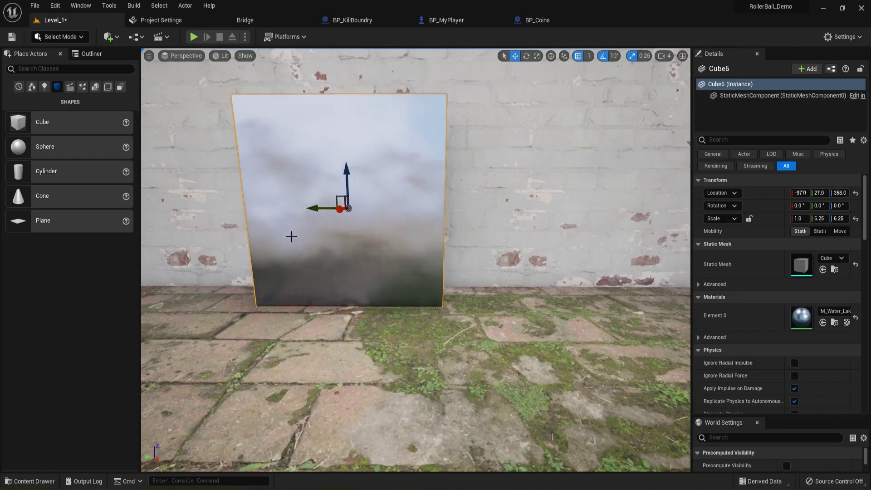
{"action": "left_click", "coordinate": [6, 482]}
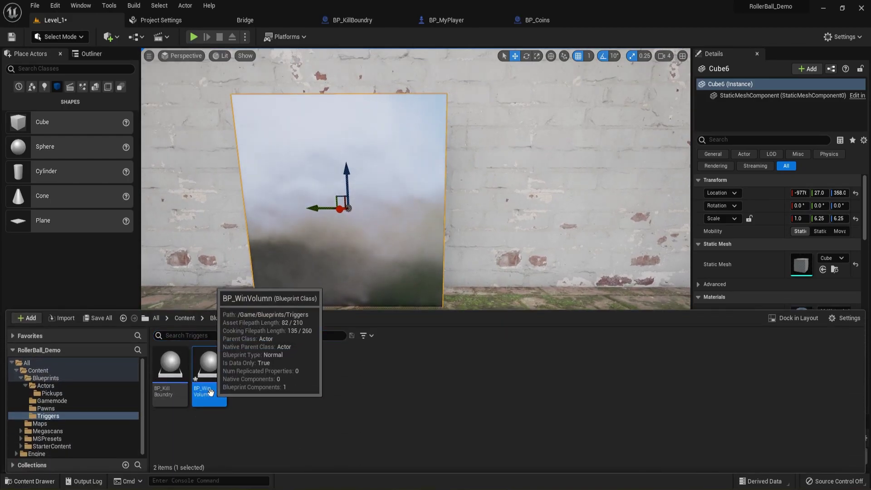
{"action": "double_click", "coordinate": [210, 391]}
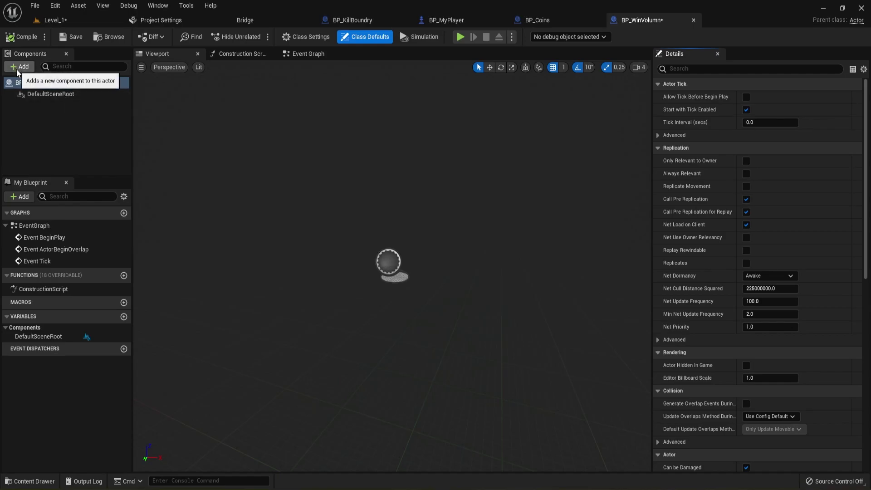
Step: Add a Box Collision component under DefaultSceneRoot and name it Win_Volumn
{"action": "left_click", "coordinate": [27, 93]}
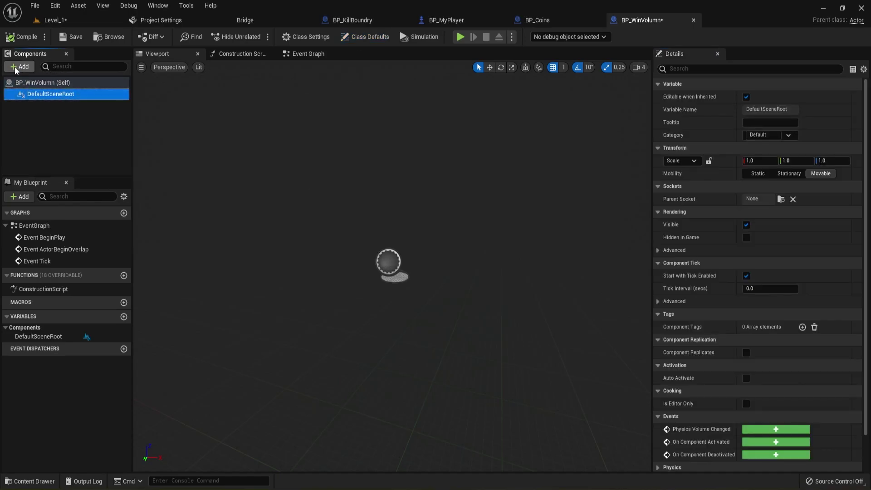
{"action": "left_click", "coordinate": [19, 67]}
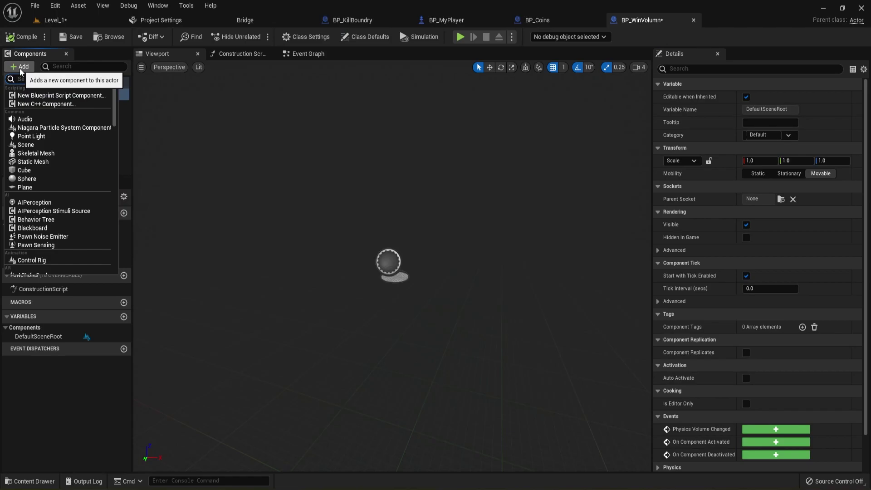
{"action": "type", "text": "box"}
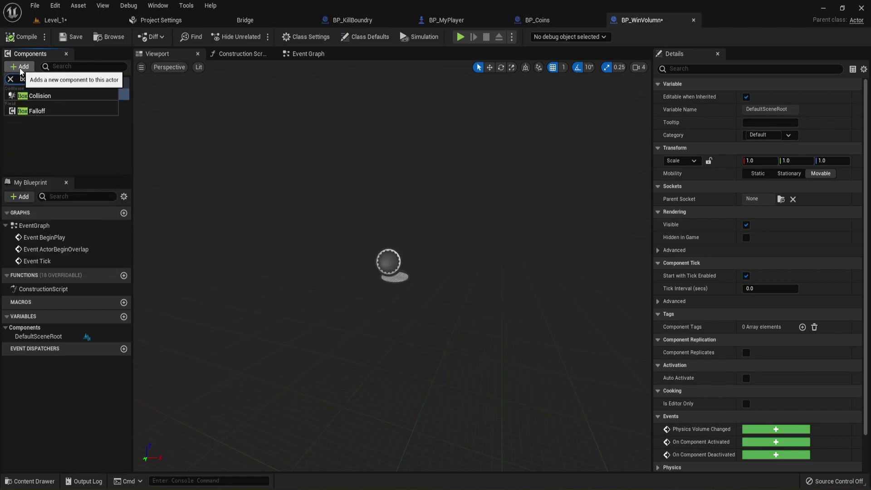
{"action": "left_click", "coordinate": [29, 95]}
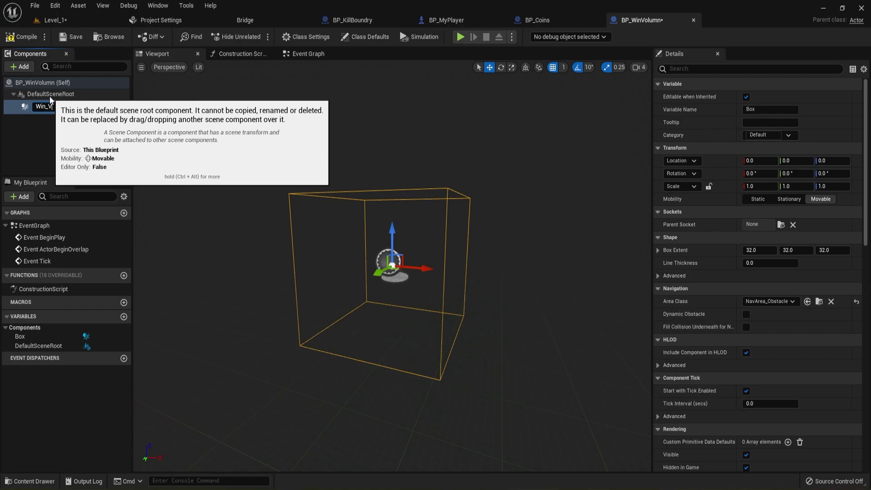
{"action": "type", "text": "Win_Volumn"}
{"action": "key", "text": "Return"}
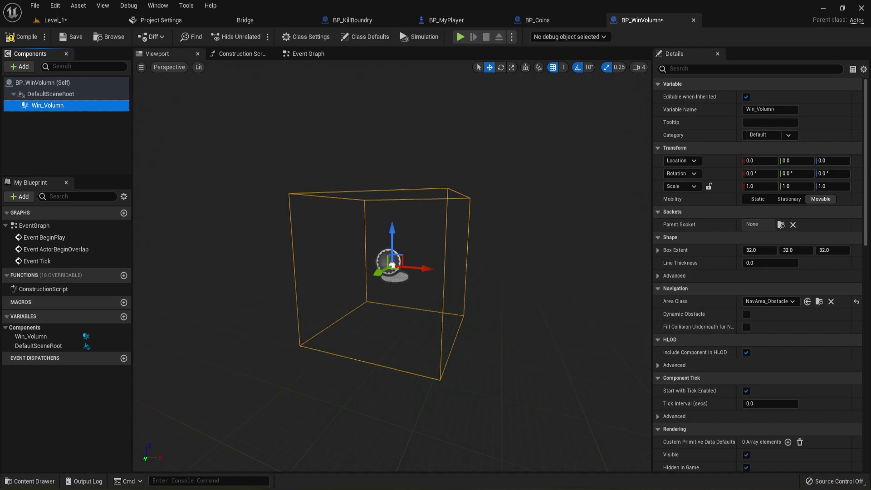
Step: Review the Win_Volumn component's physics and collision settings, and compile and save the blueprint
{"action": "scroll", "coordinate": [734, 298], "scroll_direction": "down", "scroll_amount": 5}
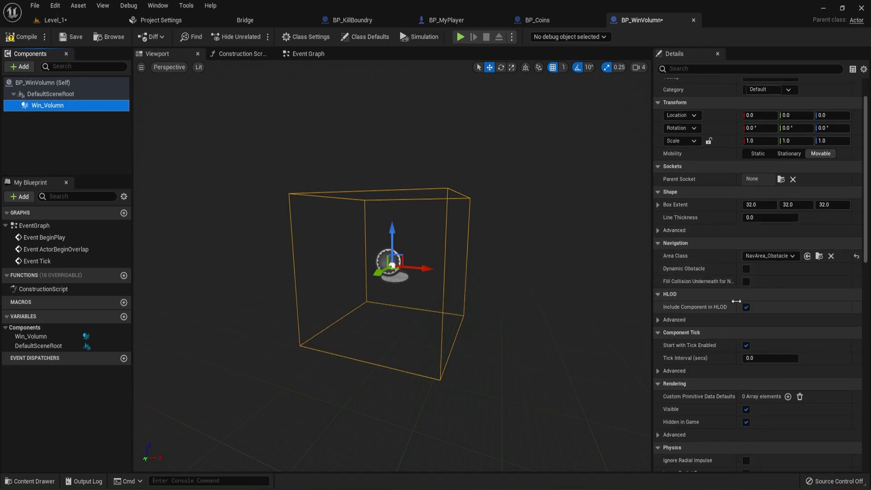
{"action": "scroll", "coordinate": [735, 298], "scroll_direction": "down", "scroll_amount": 10}
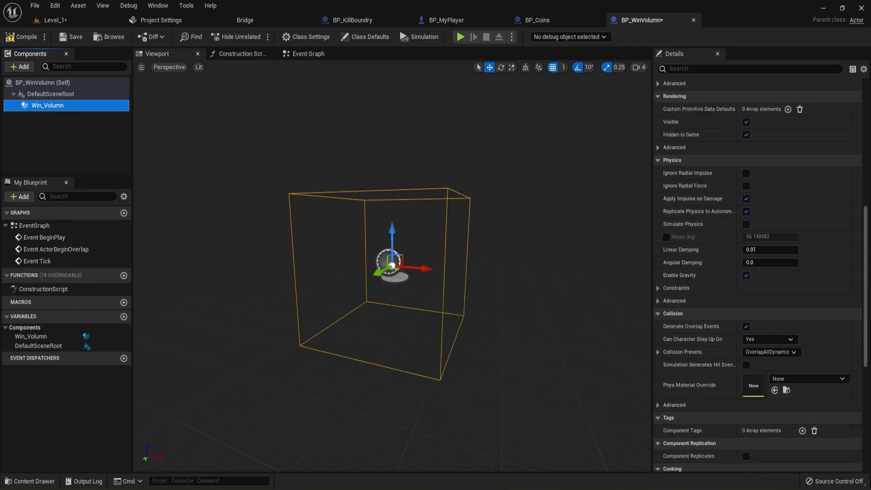
{"action": "left_click", "coordinate": [20, 37]}
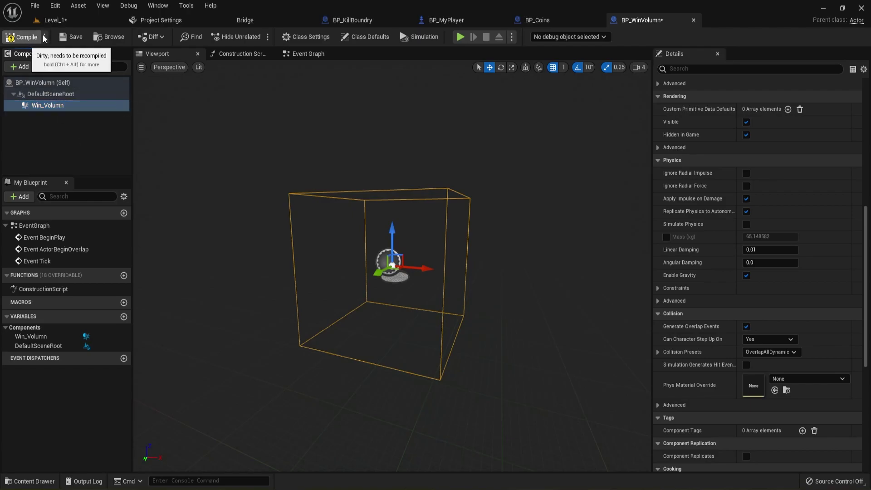
{"action": "left_click", "coordinate": [74, 37]}
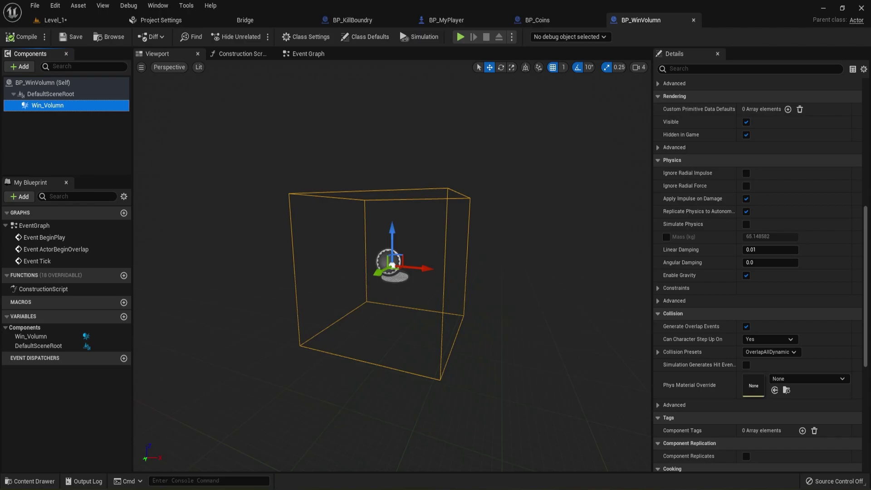
Step: Open the Event Graph and move the Event ActorBeginOverlap node to an empty area away from the other events
{"action": "left_click", "coordinate": [293, 54]}
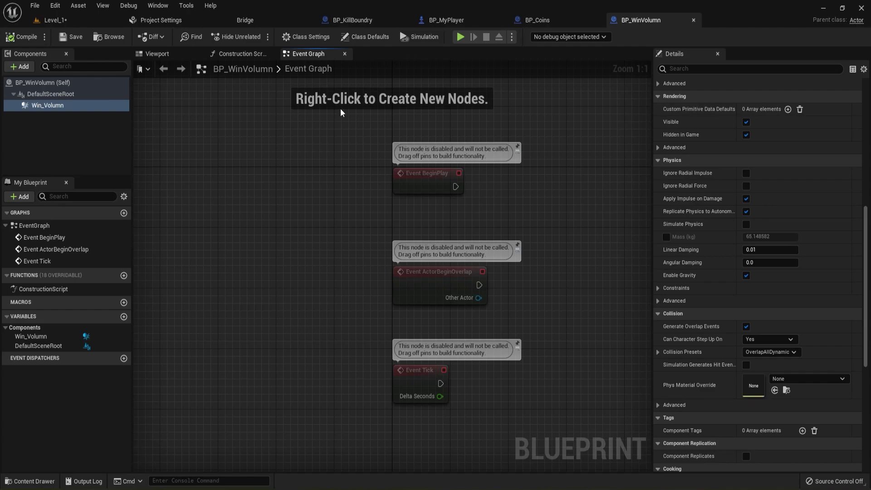
{"action": "right_click_drag", "start_coordinate": [370, 249], "coordinate": [264, 224]}
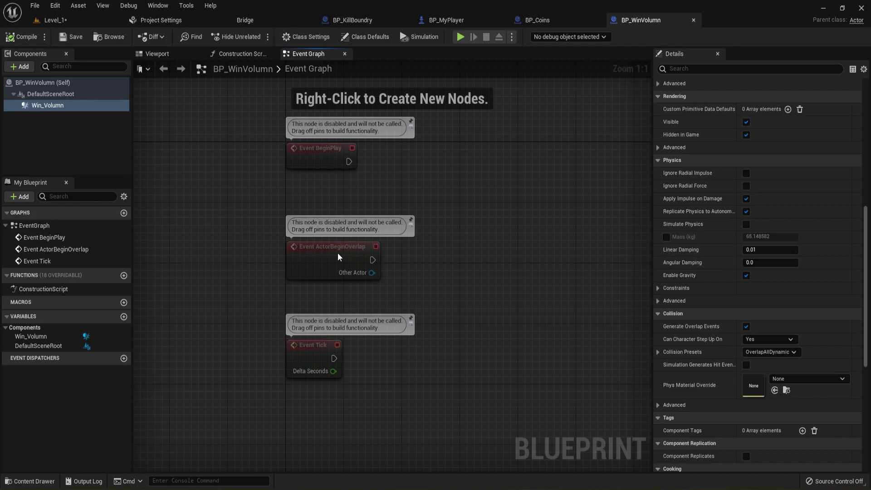
{"action": "left_click_drag", "start_coordinate": [341, 247], "coordinate": [571, 217]}
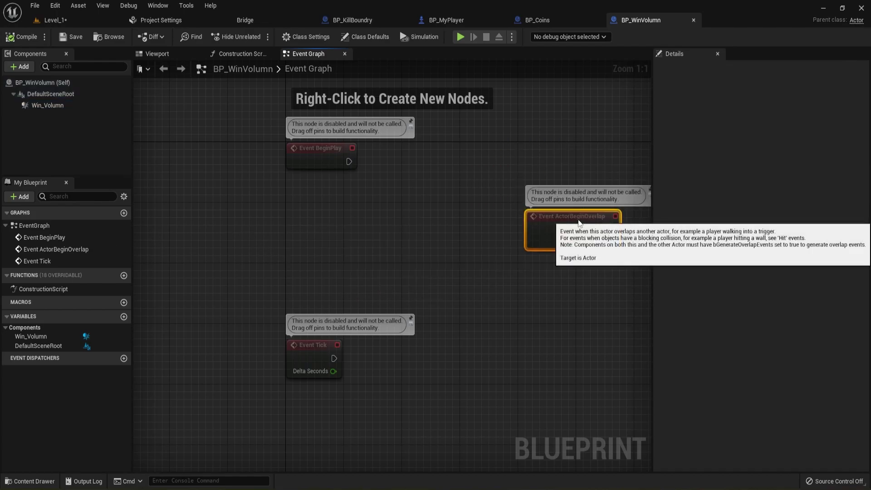
{"action": "right_click_drag", "start_coordinate": [554, 289], "coordinate": [217, 315]}
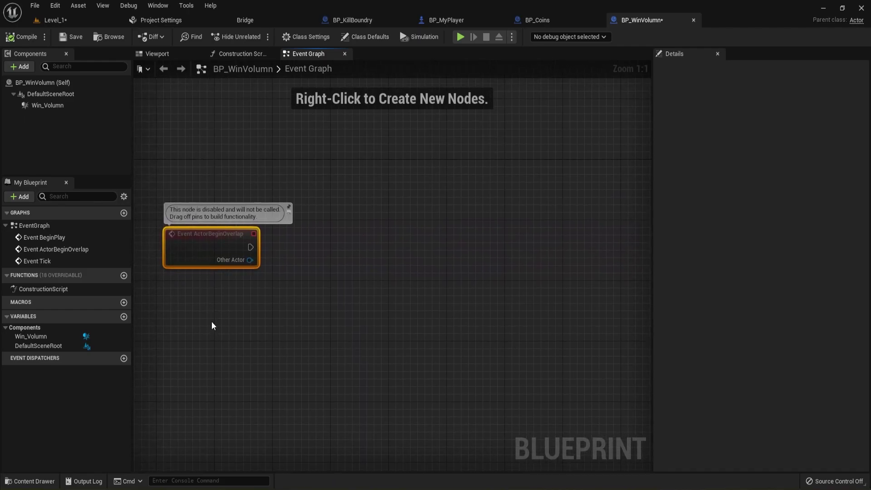
Step: Add a Get Player Pawn node and place it directly below Event ActorBeginOverlap
{"action": "right_click", "coordinate": [211, 323]}
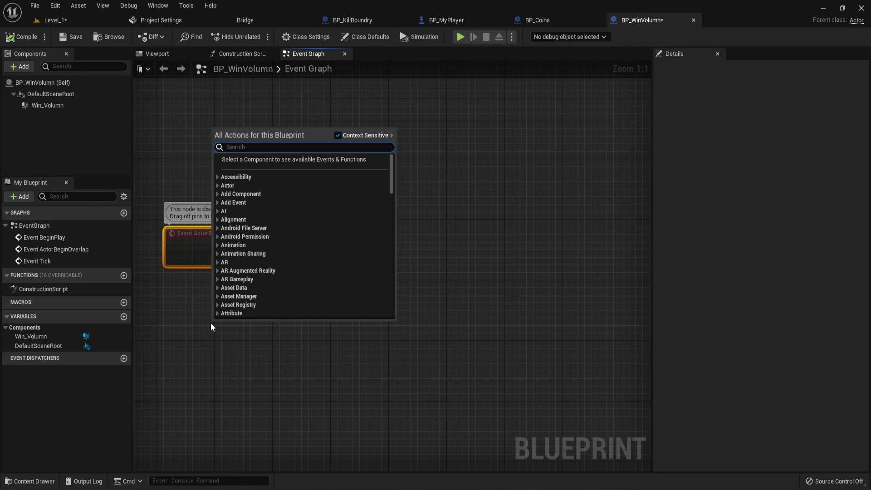
{"action": "type", "text": "get"}
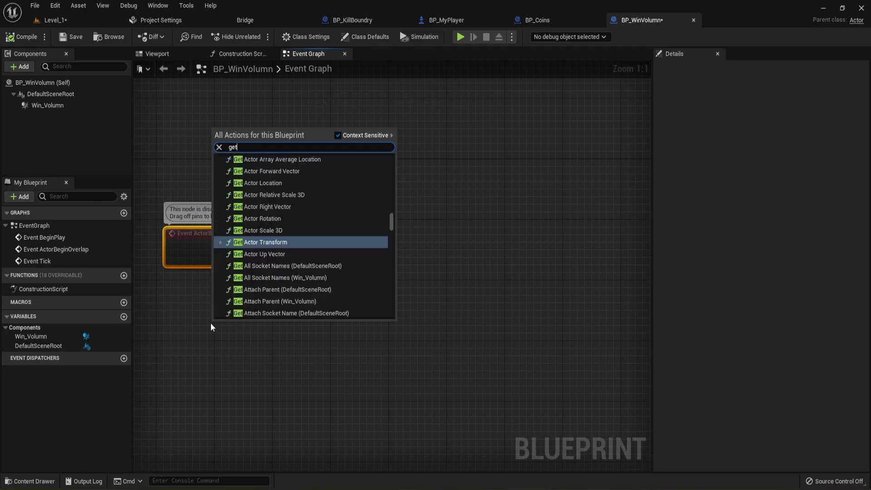
{"action": "type", "text": "player"}
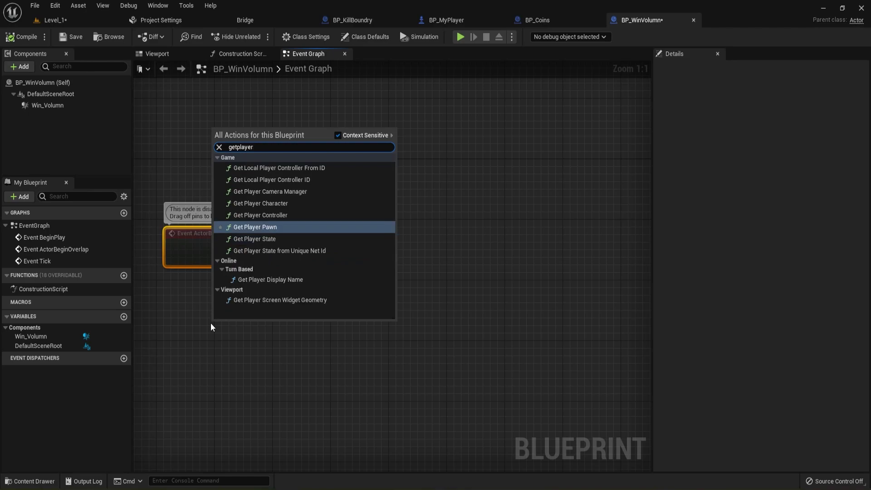
{"action": "key", "text": "Return"}
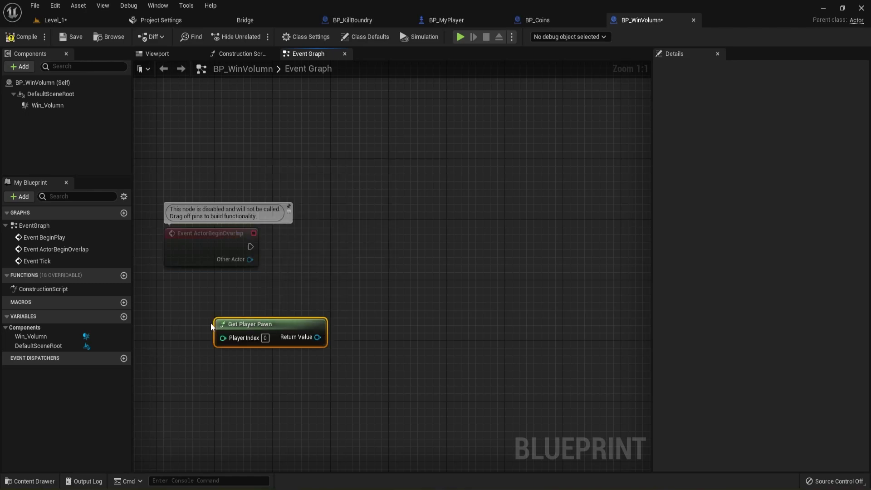
{"action": "left_click_drag", "start_coordinate": [277, 320], "coordinate": [226, 312]}
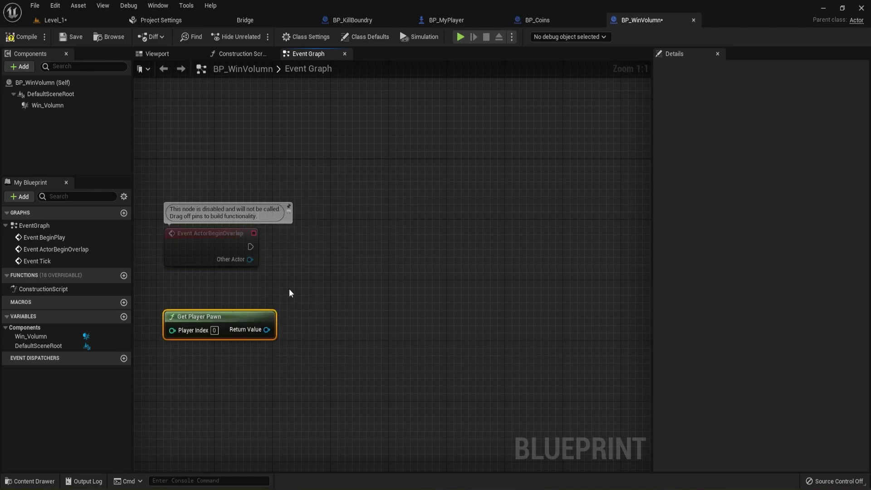
Step: Compare the overlap event's Other Actor with the Get Player Pawn Return Value using an Equal node
{"action": "left_click_drag", "start_coordinate": [251, 259], "coordinate": [305, 298]}
{"action": "type", "text": "="}
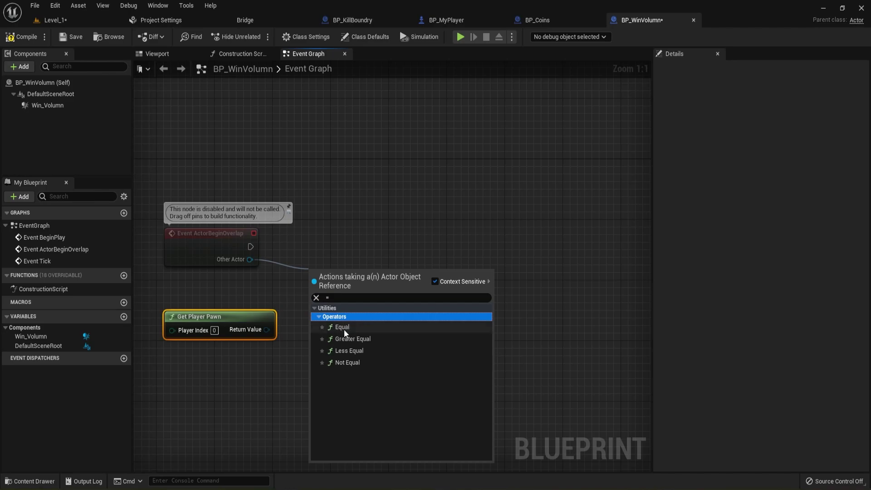
{"action": "left_click", "coordinate": [325, 328]}
{"action": "left_click_drag", "start_coordinate": [267, 329], "coordinate": [318, 288]}
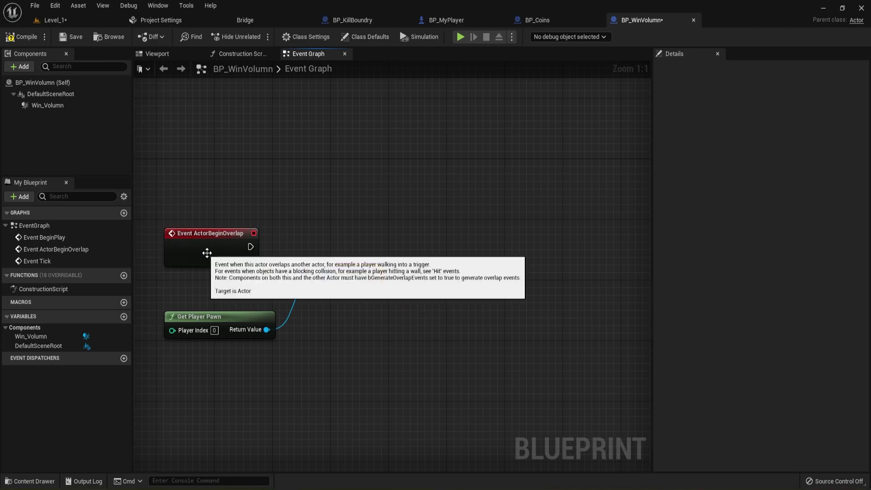
Step: Add a Branch driven by Event ActorBeginOverlap, align it with the event, and connect the Equal result to its Condition
{"action": "left_click_drag", "start_coordinate": [250, 247], "coordinate": [453, 245]}
{"action": "type", "text": "branch"}
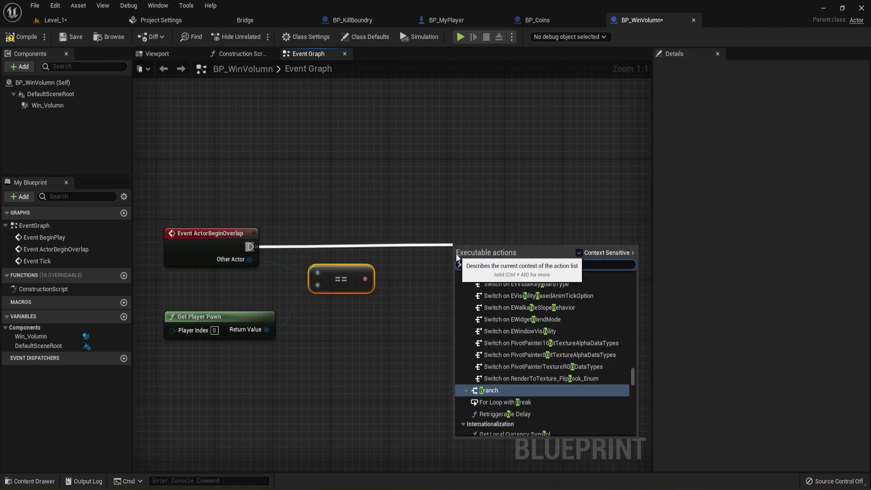
{"action": "key", "text": "Return"}
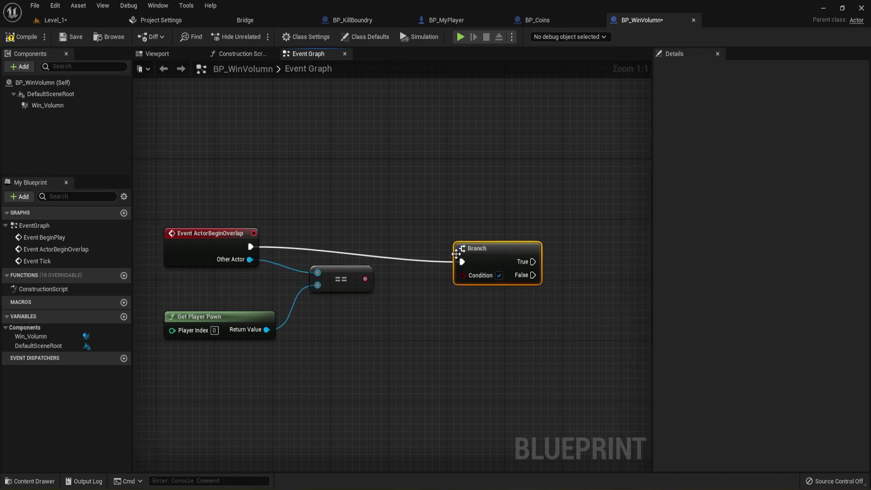
{"action": "left_click_drag", "start_coordinate": [489, 254], "coordinate": [475, 239]}
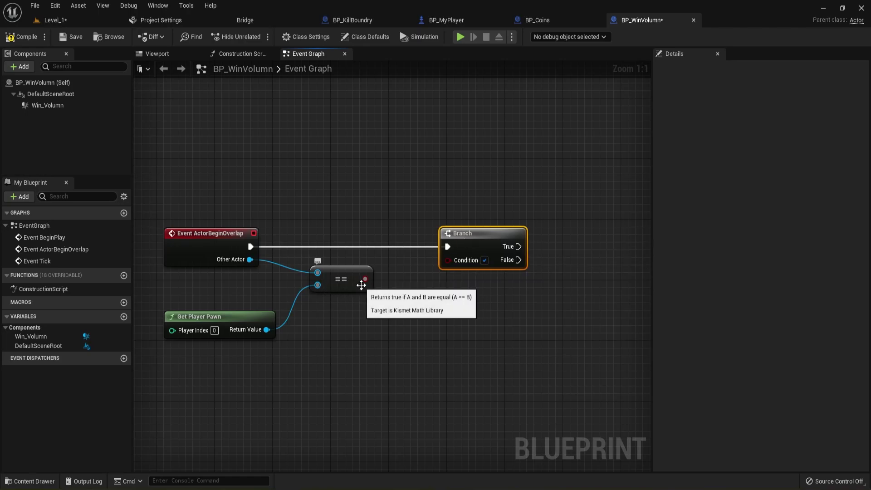
{"action": "left_click_drag", "start_coordinate": [365, 279], "coordinate": [449, 260]}
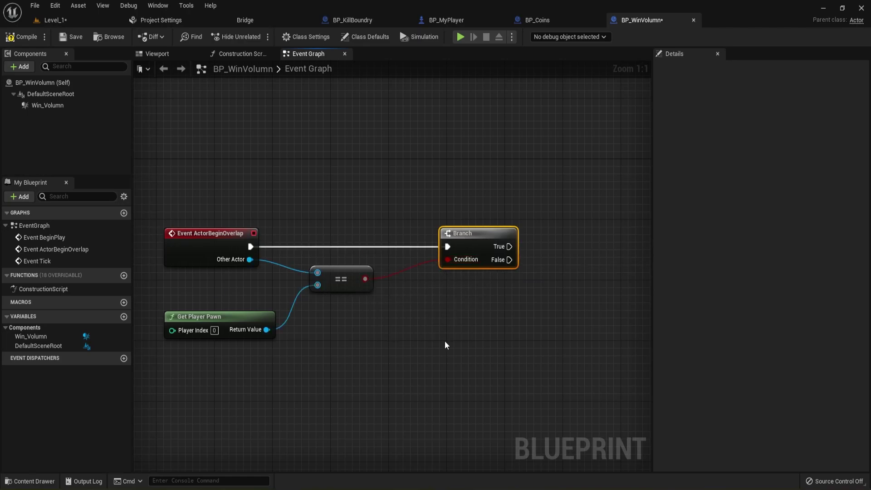
Step: Add a second Branch on the first Branch's True output and align the two nodes in a row
{"action": "right_click_drag", "start_coordinate": [499, 333], "coordinate": [343, 339]}
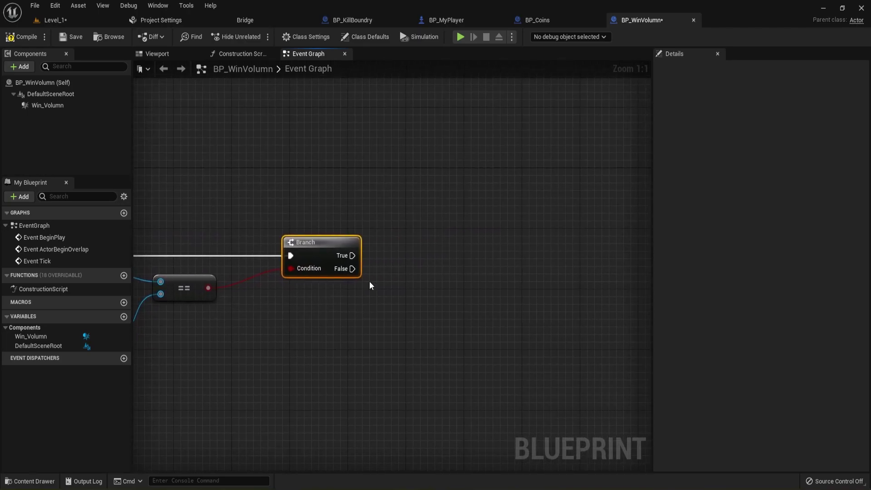
{"action": "left_click_drag", "start_coordinate": [352, 255], "coordinate": [426, 258]}
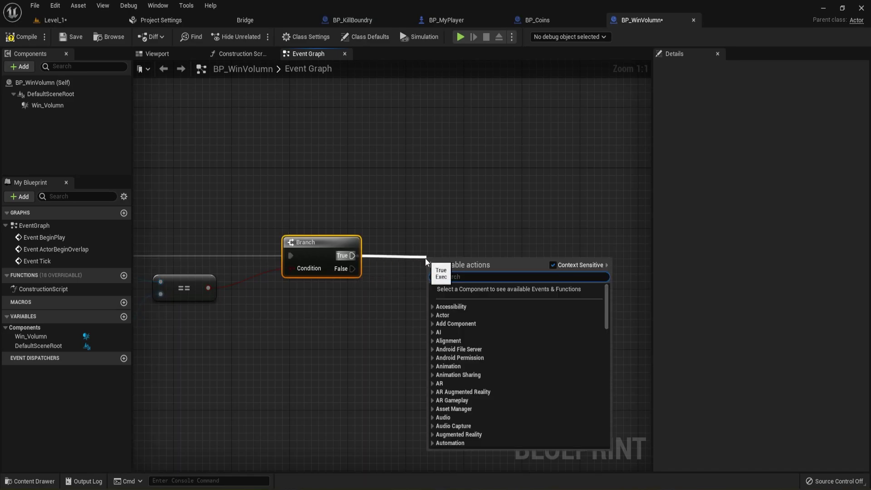
{"action": "type", "text": "branch"}
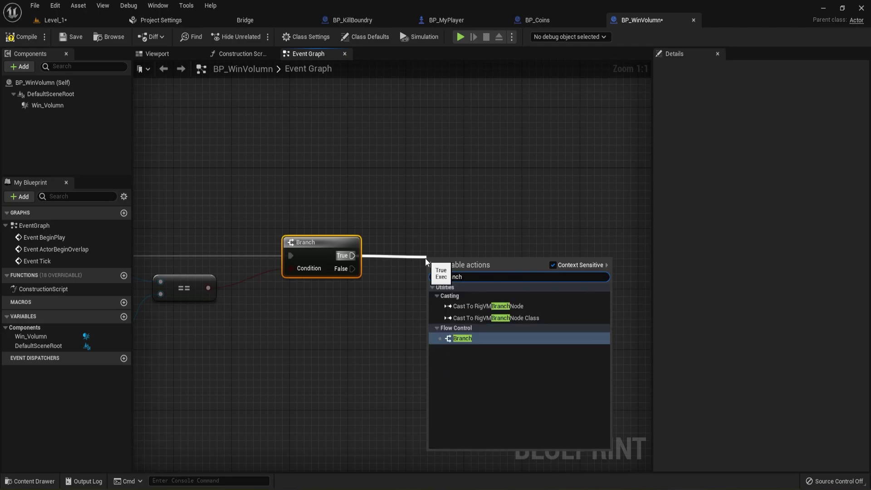
{"action": "key", "text": "Return"}
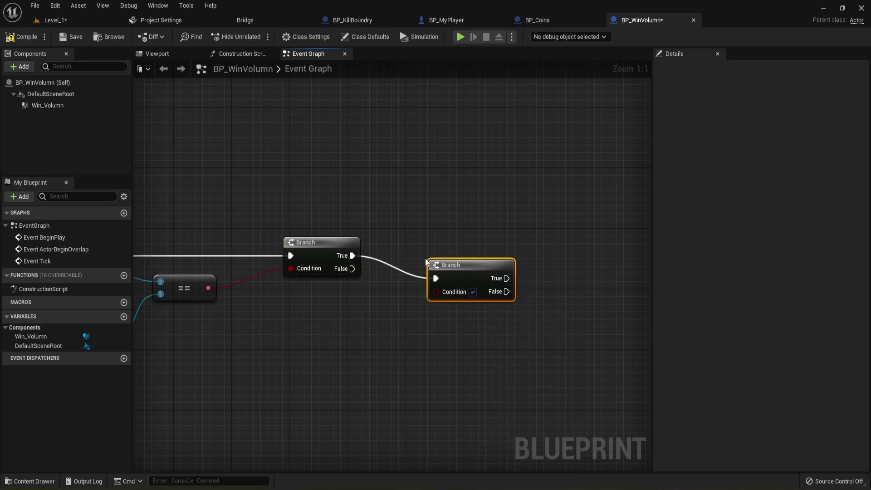
{"action": "left_click_drag", "start_coordinate": [450, 270], "coordinate": [453, 246]}
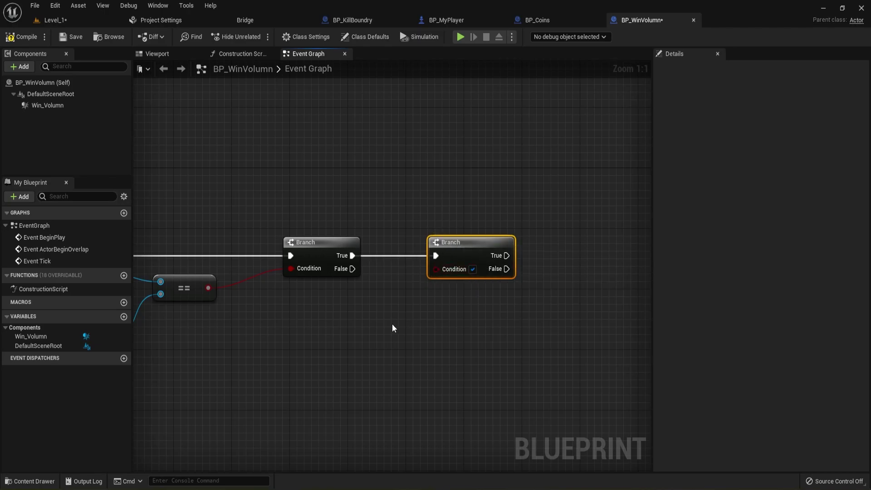
Step: Add a Get Current Level Name node on the second Branch's True output
{"action": "right_click_drag", "start_coordinate": [438, 322], "coordinate": [244, 328]}
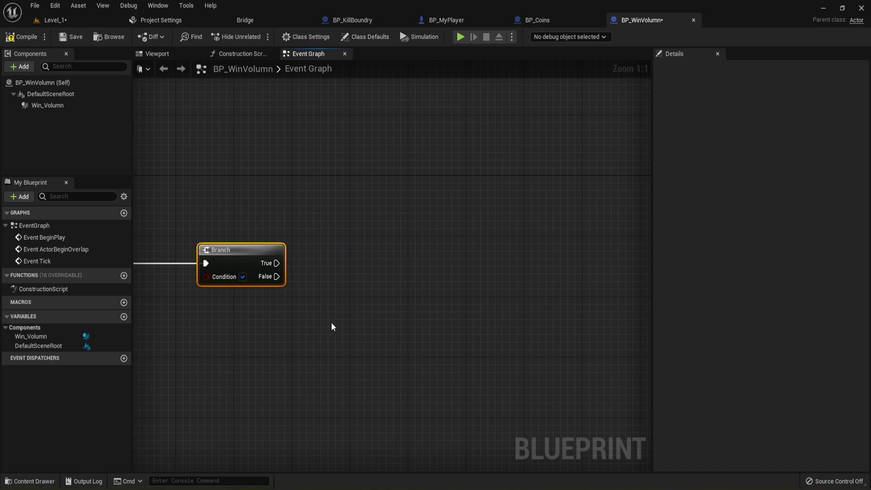
{"action": "right_click_drag", "start_coordinate": [334, 322], "coordinate": [253, 328]}
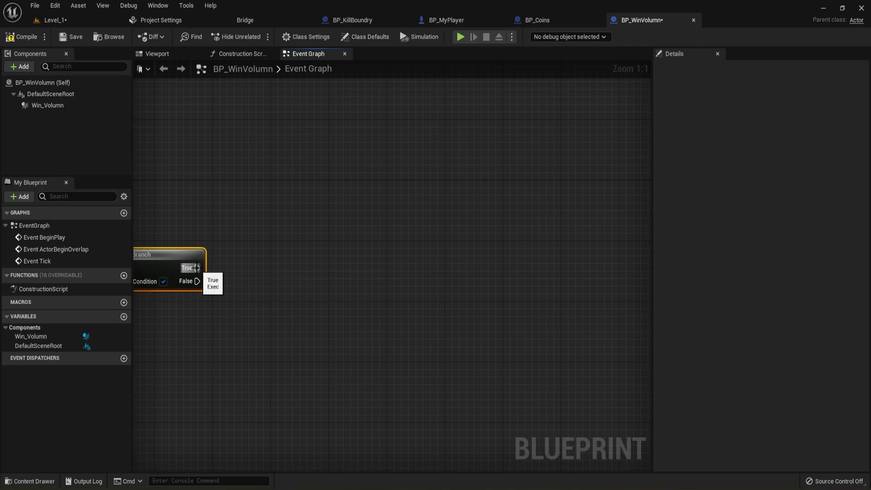
{"action": "left_click_drag", "start_coordinate": [197, 268], "coordinate": [333, 245]}
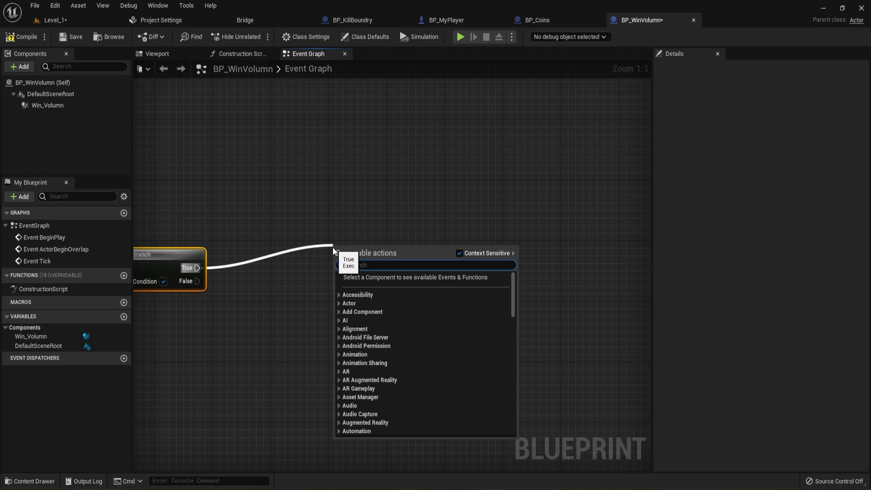
{"action": "type", "text": "get"}
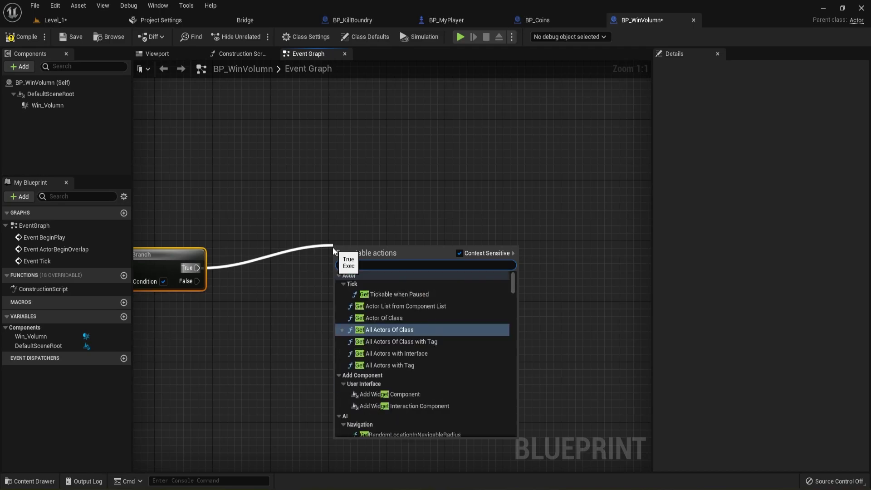
{"action": "type", "text": " curren"}
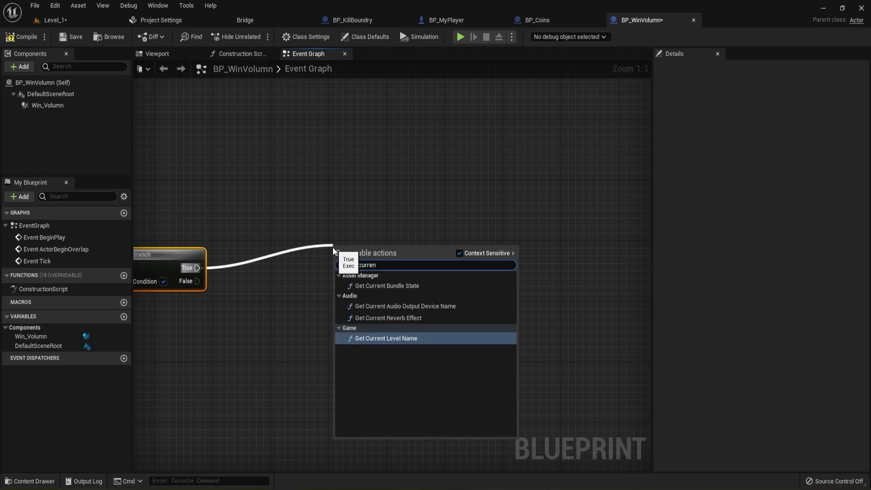
{"action": "left_click", "coordinate": [393, 339]}
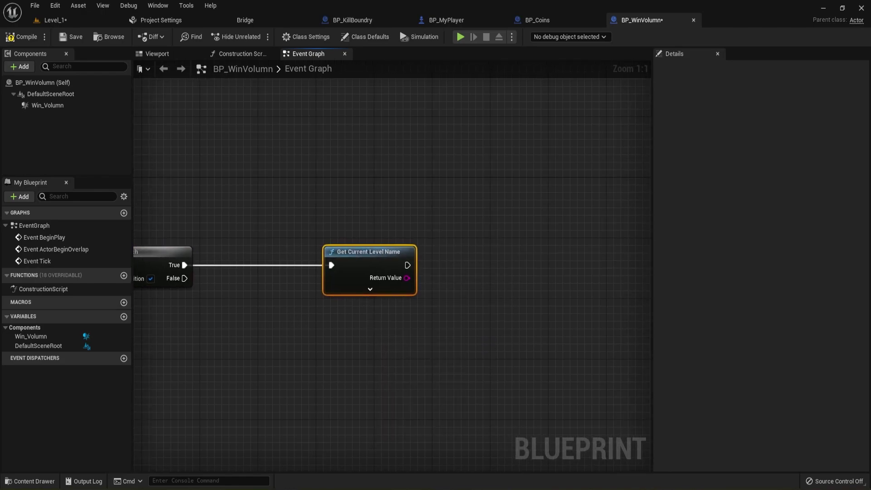
{"action": "mouse_move", "coordinate": [221, 346]}
{"action": "right_mouse_down"}
{"action": "mouse_move", "coordinate": [426, 321]}
{"action": "mouse_move", "coordinate": [539, 318]}
{"action": "right_mouse_up"}
{"action": "mouse_move", "coordinate": [185, 311]}
{"action": "right_mouse_down"}
{"action": "mouse_move", "coordinate": [410, 328]}
{"action": "mouse_move", "coordinate": [335, 282]}
{"action": "right_mouse_up"}
{"action": "mouse_move", "coordinate": [478, 322]}
{"action": "right_mouse_down"}
{"action": "mouse_move", "coordinate": [237, 325]}
{"action": "mouse_move", "coordinate": [229, 266]}
{"action": "right_mouse_up"}
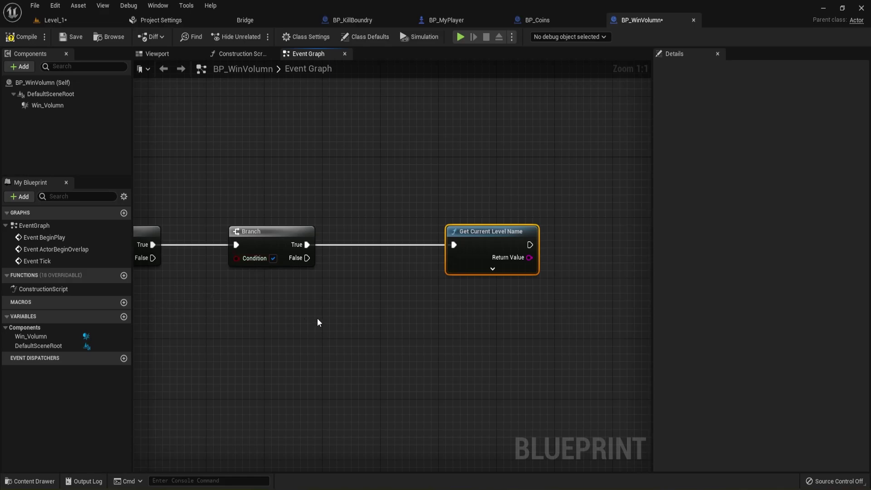
{"action": "right_click_drag", "start_coordinate": [318, 322], "coordinate": [247, 310]}
{"action": "right_click_drag", "start_coordinate": [322, 308], "coordinate": [225, 269]}
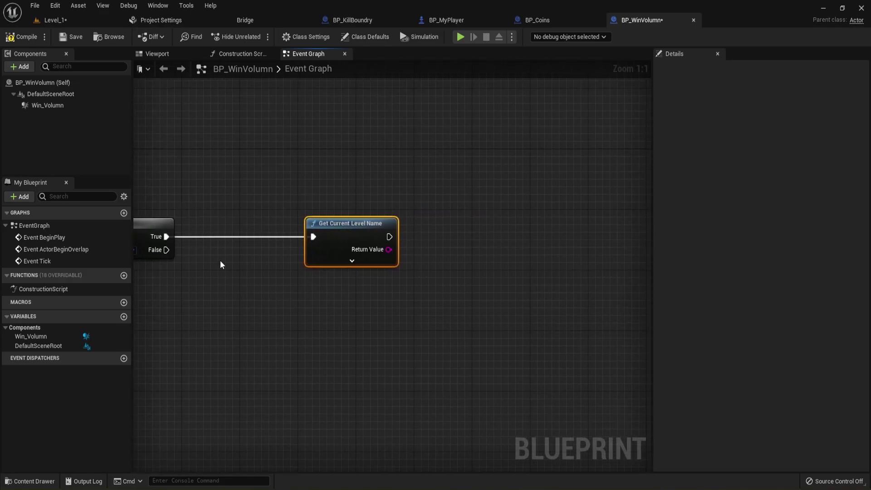
Step: Add an aligned Open Level (by Name) node after Get Current Level Name and connect the Return Value to its Level Name
{"action": "right_click_drag", "start_coordinate": [401, 321], "coordinate": [319, 310]}
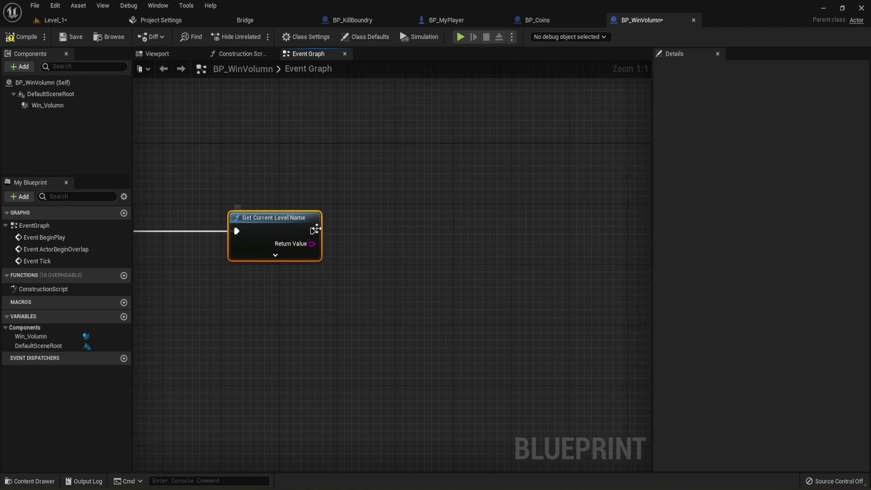
{"action": "left_click_drag", "start_coordinate": [313, 231], "coordinate": [459, 230]}
{"action": "type", "text": "open"}
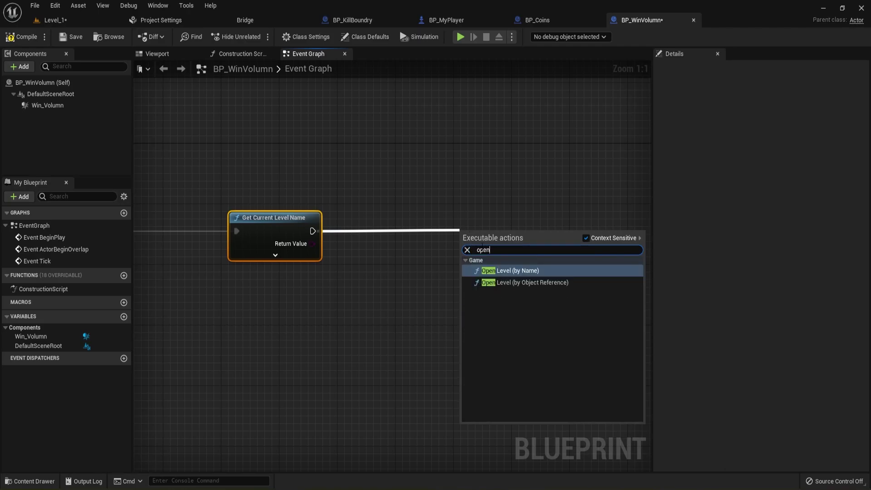
{"action": "left_click", "coordinate": [501, 271]}
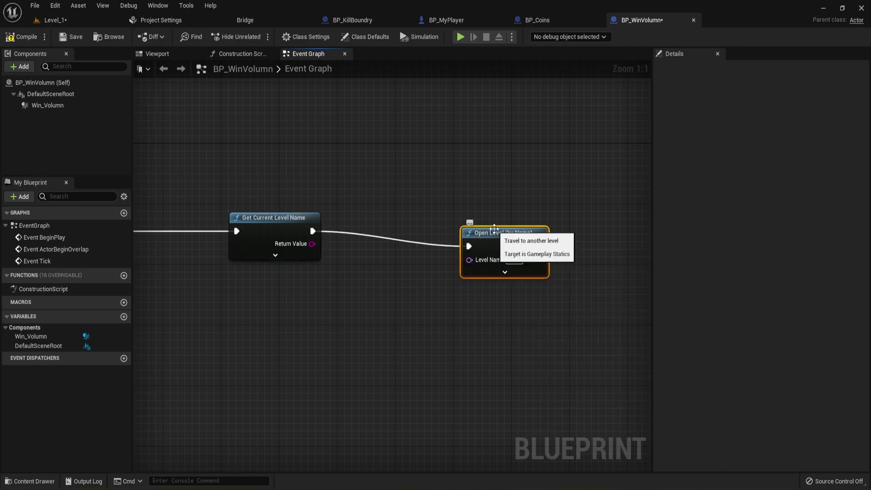
{"action": "left_click_drag", "start_coordinate": [492, 234], "coordinate": [485, 220]}
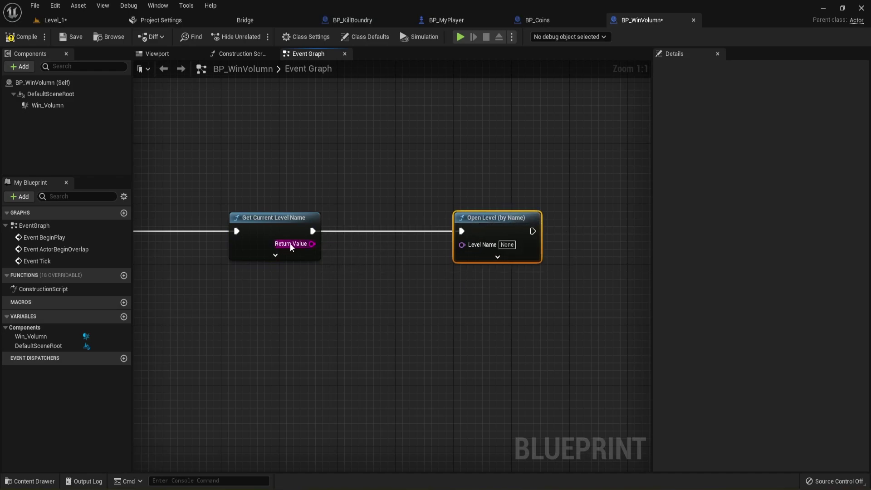
{"action": "left_click_drag", "start_coordinate": [313, 244], "coordinate": [466, 245]}
{"action": "left_click_drag", "start_coordinate": [364, 214], "coordinate": [380, 266]}
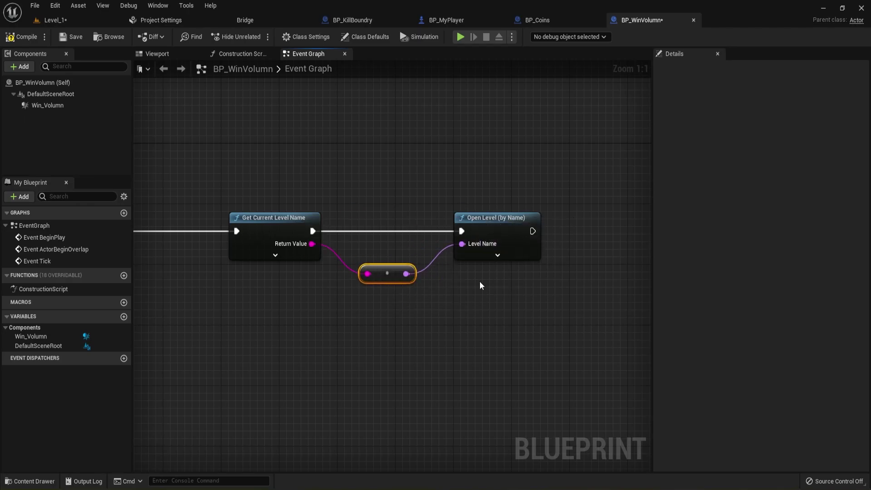
{"action": "right_click_drag", "start_coordinate": [379, 338], "coordinate": [293, 326]}
{"action": "scroll", "coordinate": [214, 347], "scroll_direction": "down", "scroll_amount": 2}
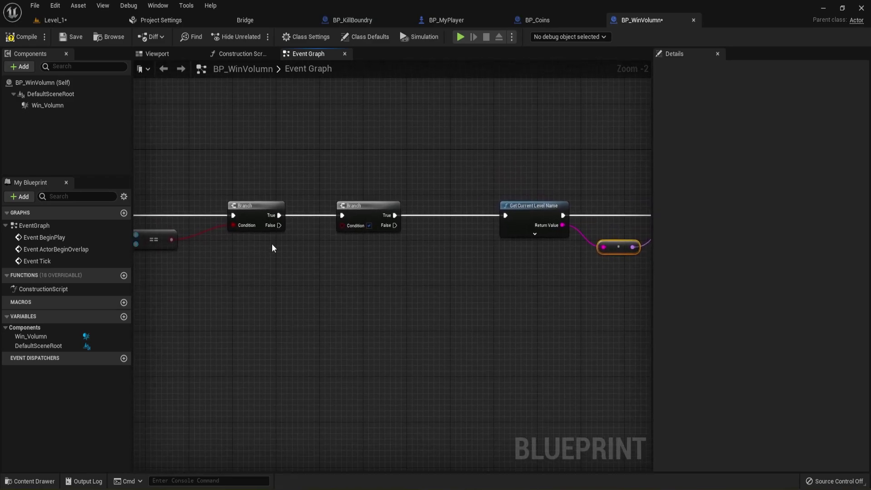
{"action": "left_click_drag", "start_coordinate": [278, 225], "coordinate": [398, 298]}
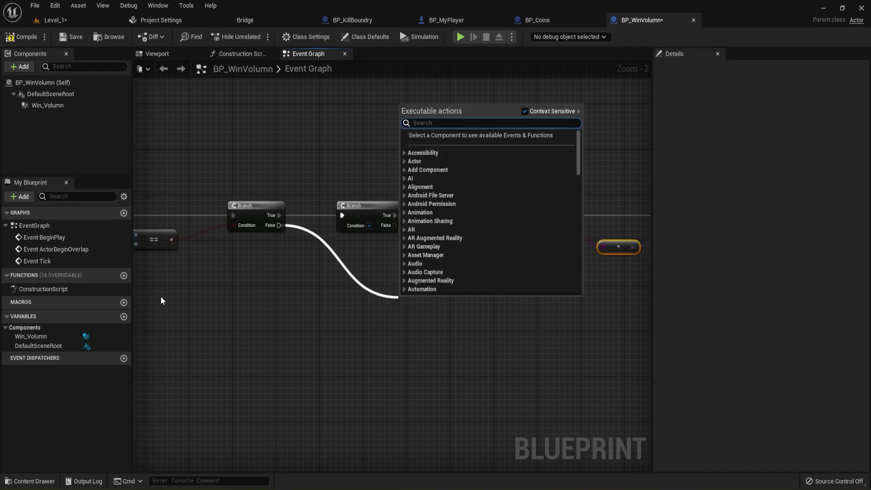
{"action": "right_click_drag", "start_coordinate": [341, 306], "coordinate": [229, 305]}
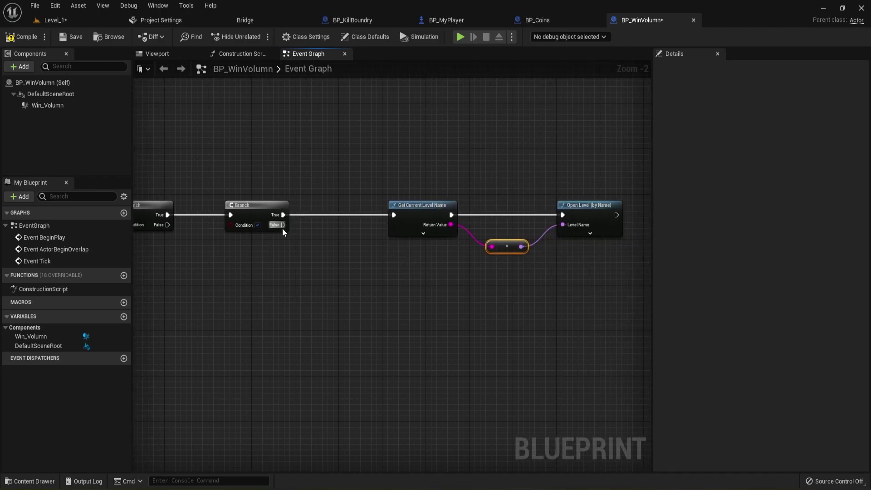
{"action": "left_click_drag", "start_coordinate": [283, 227], "coordinate": [353, 317]}
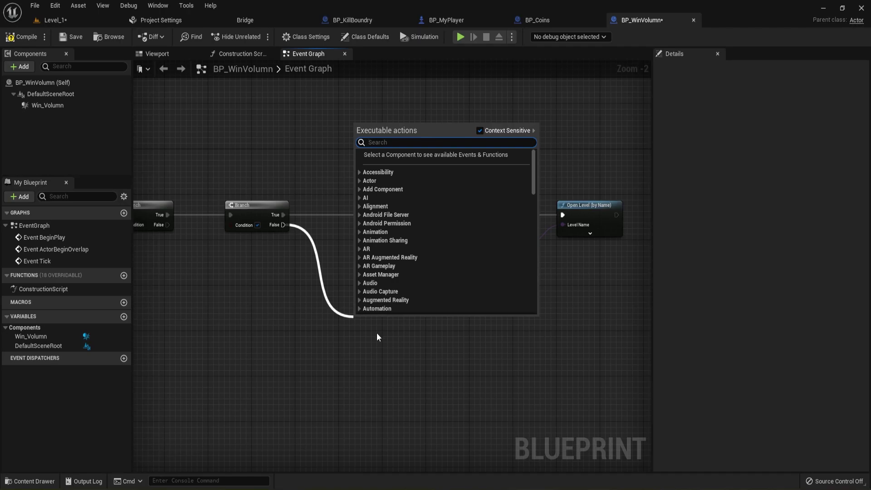
{"action": "left_click", "coordinate": [360, 345]}
{"action": "right_click_drag", "start_coordinate": [360, 344], "coordinate": [392, 339]}
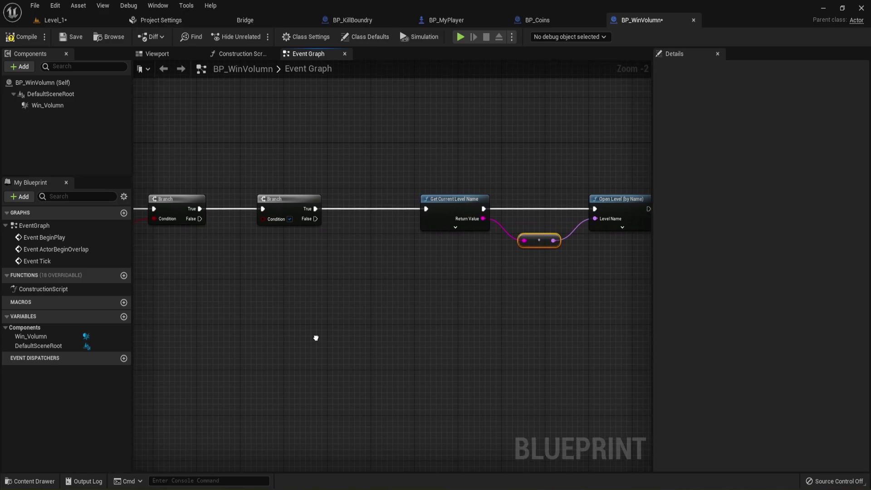
Step: Compile and save the BP_WinVolumn blueprint
{"action": "right_click_drag", "start_coordinate": [317, 338], "coordinate": [386, 341]}
{"action": "left_click", "coordinate": [26, 38]}
{"action": "left_click", "coordinate": [72, 37]}
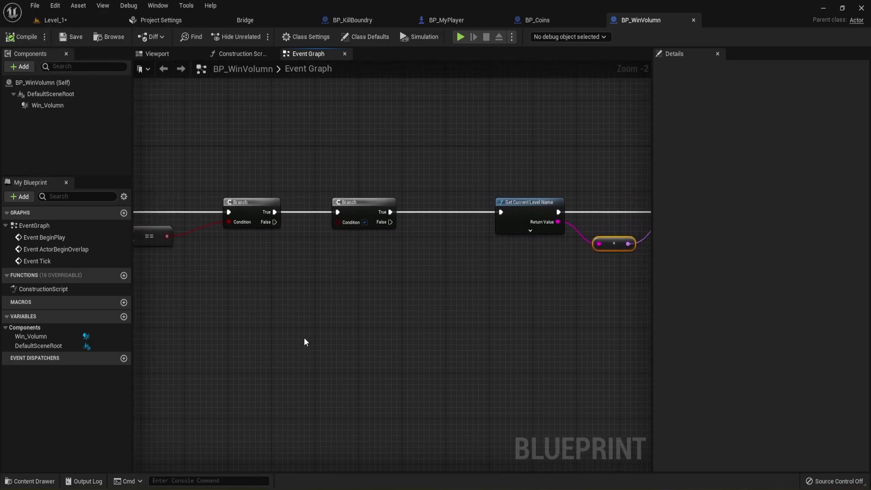
{"action": "scroll", "coordinate": [304, 342], "scroll_direction": "down", "scroll_amount": 2}
{"action": "right_click_drag", "start_coordinate": [304, 341], "coordinate": [362, 312]}
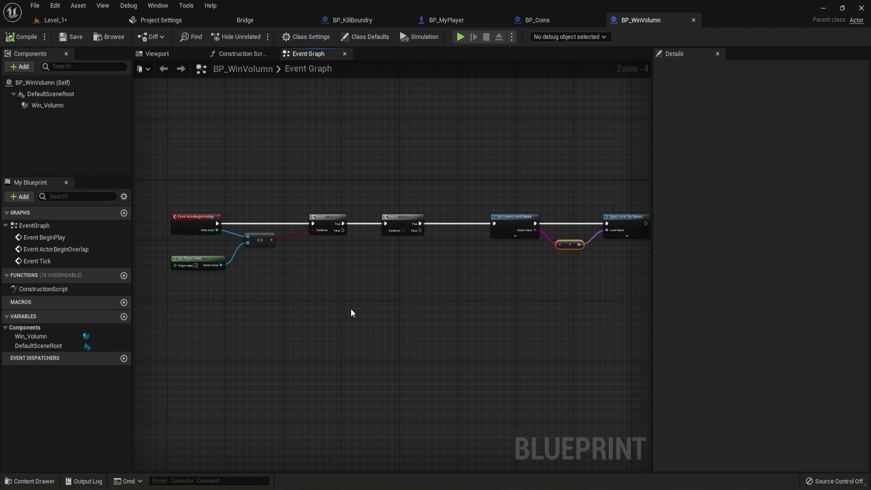
{"action": "right_click_drag", "start_coordinate": [453, 290], "coordinate": [389, 262]}
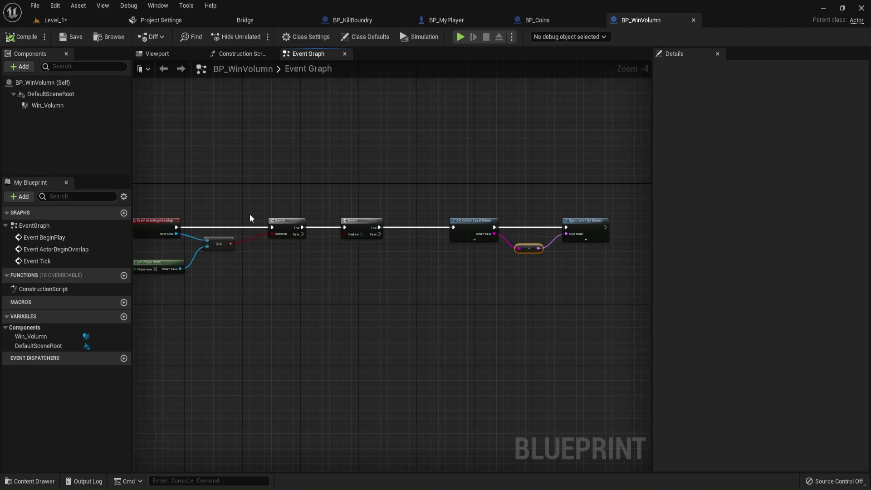
Step: Return to the Level_1 editor and open the project's Maps folder to check the existing levels
{"action": "left_click", "coordinate": [50, 21]}
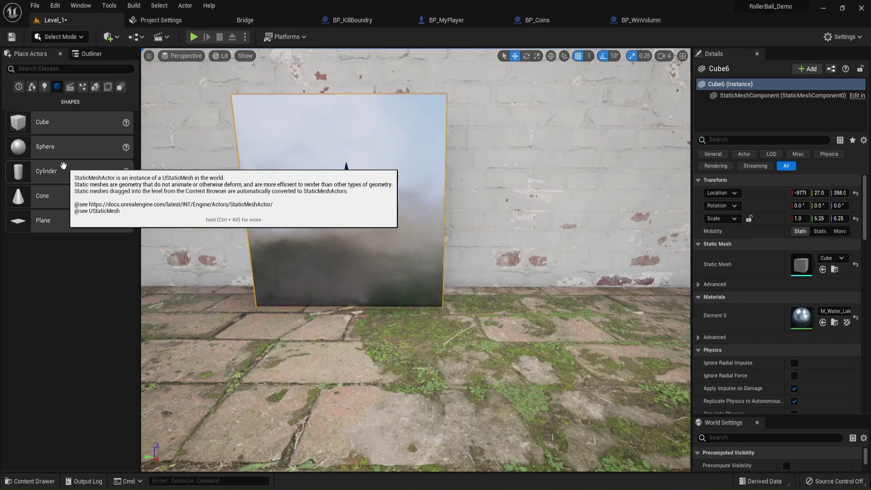
{"action": "left_click", "coordinate": [26, 476]}
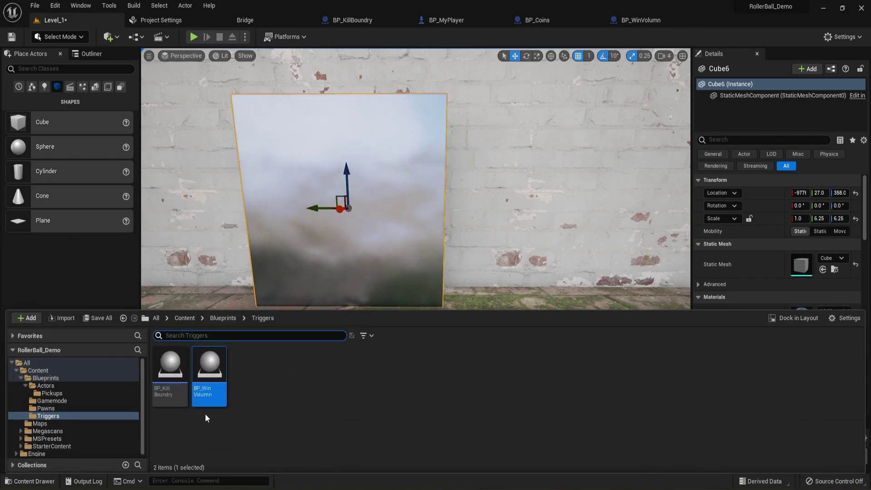
{"action": "left_click", "coordinate": [184, 318]}
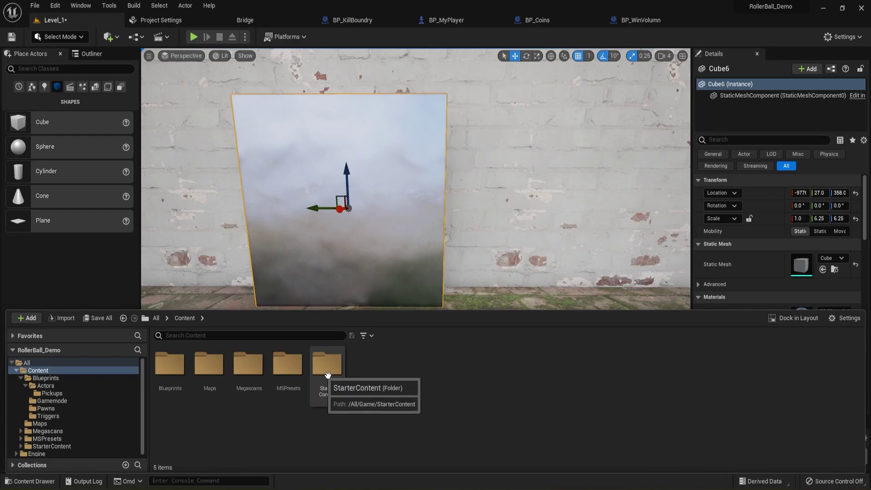
{"action": "double_click", "coordinate": [210, 367]}
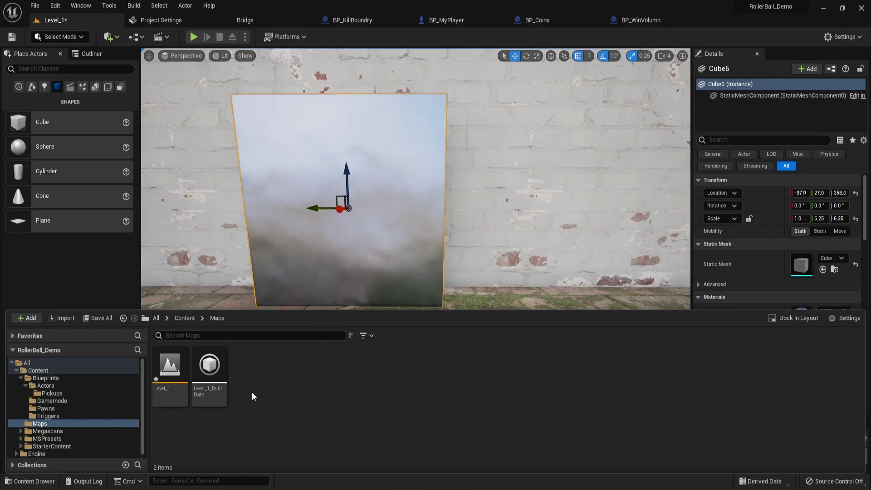
Step: Create a new level from the Basic template, saving the pending changes to Level_1
{"action": "left_click", "coordinate": [35, 6]}
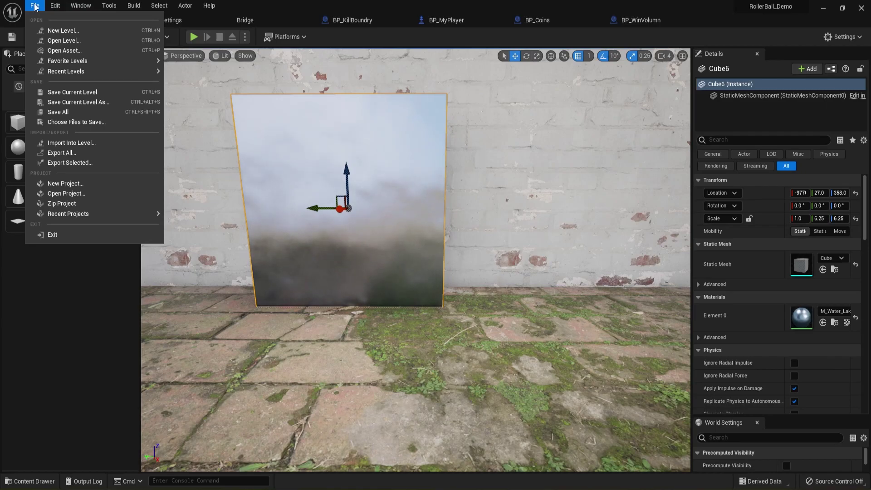
{"action": "left_click", "coordinate": [58, 30]}
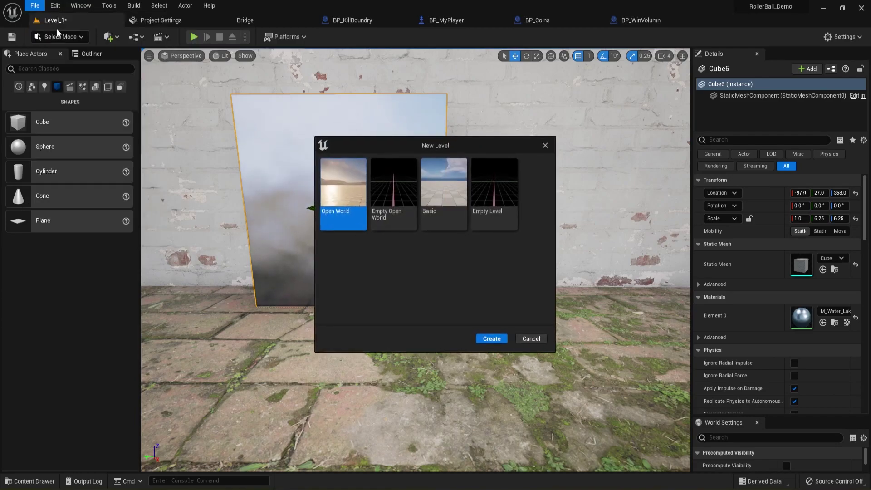
{"action": "left_click", "coordinate": [439, 198]}
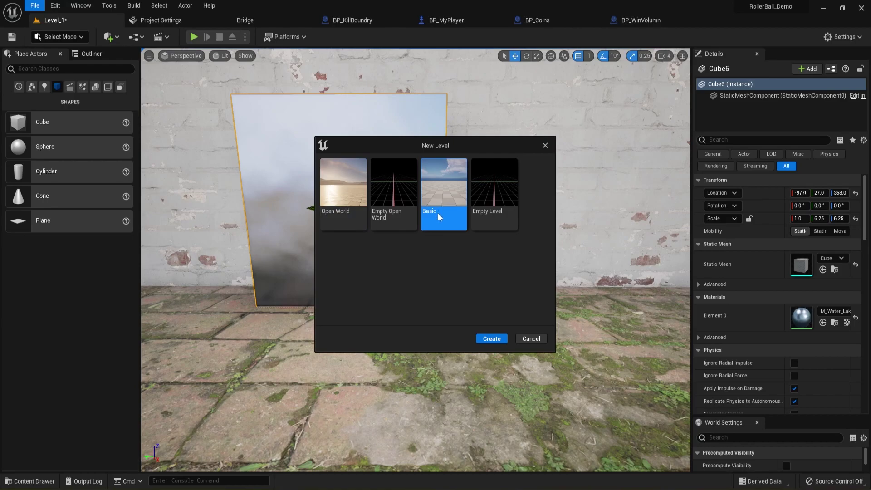
{"action": "left_click", "coordinate": [492, 339]}
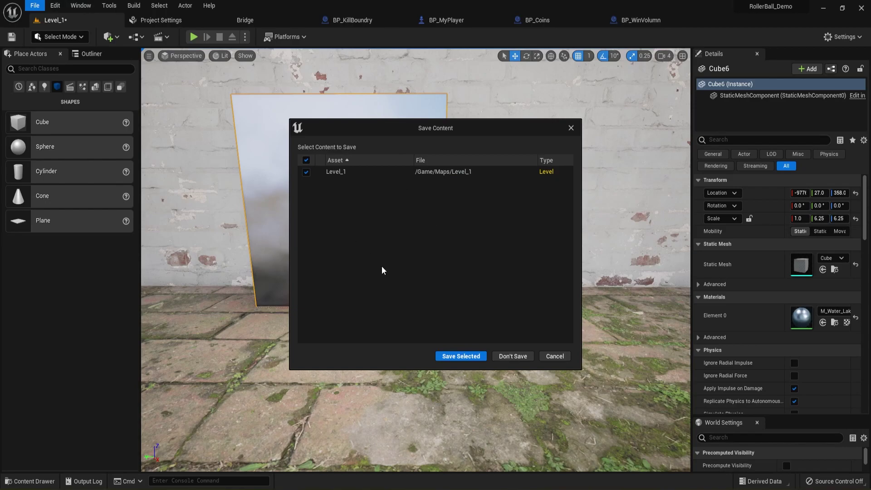
{"action": "left_click", "coordinate": [458, 358]}
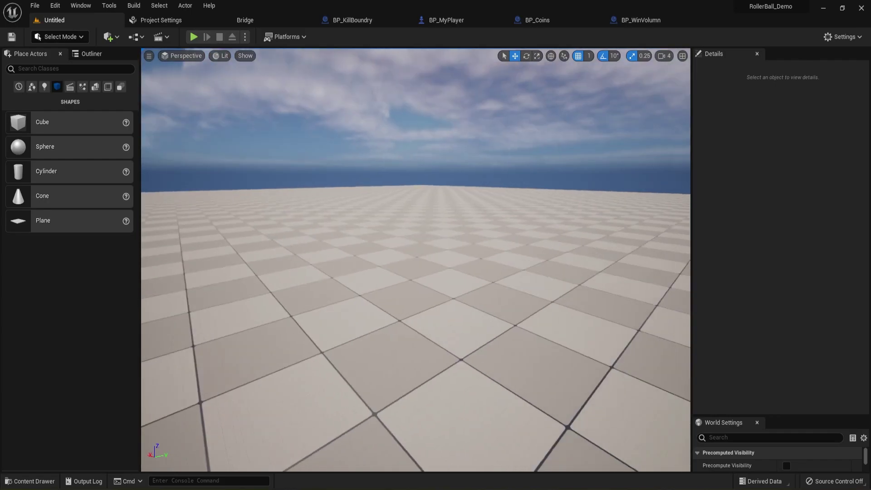
Step: Save the new untitled level as Level_2 in the project's Maps folder
{"action": "right_click_drag", "start_coordinate": [416, 260], "coordinate": [268, 281]}
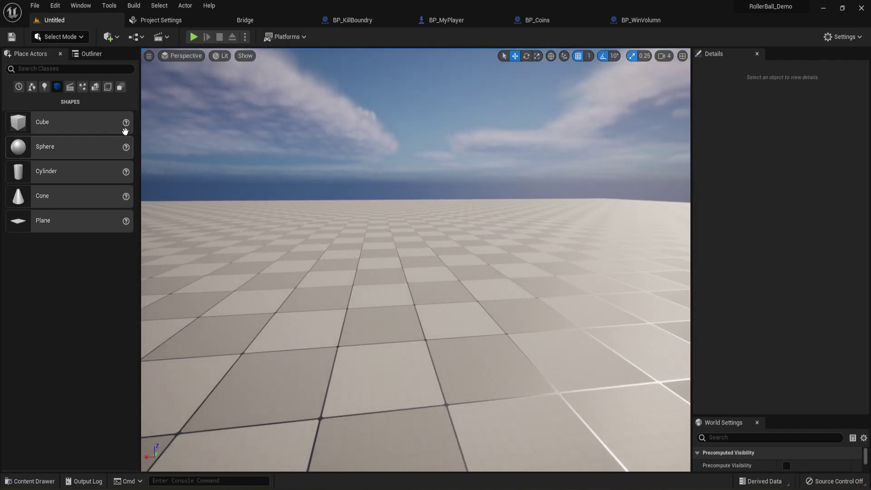
{"action": "left_click", "coordinate": [31, 7]}
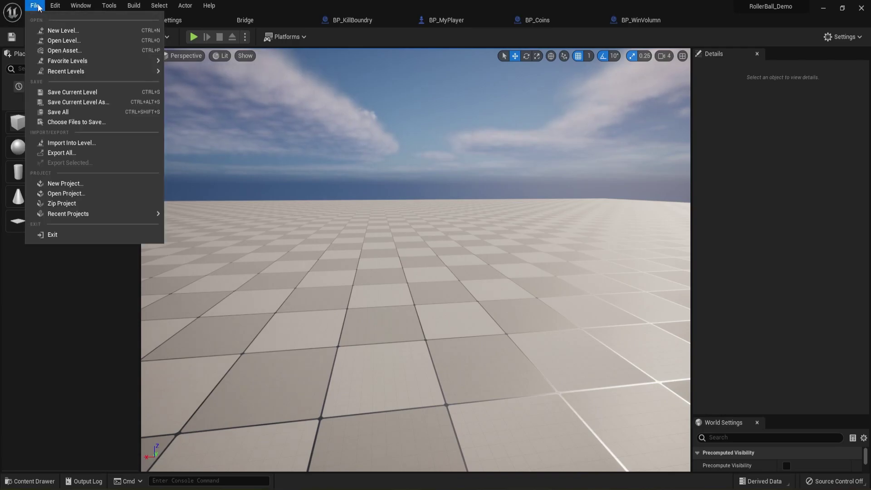
{"action": "left_click", "coordinate": [56, 104]}
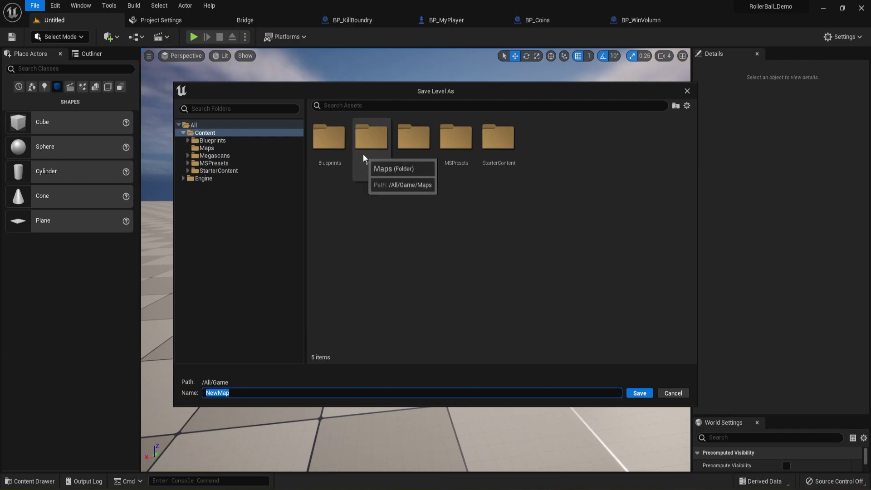
{"action": "double_click", "coordinate": [369, 141]}
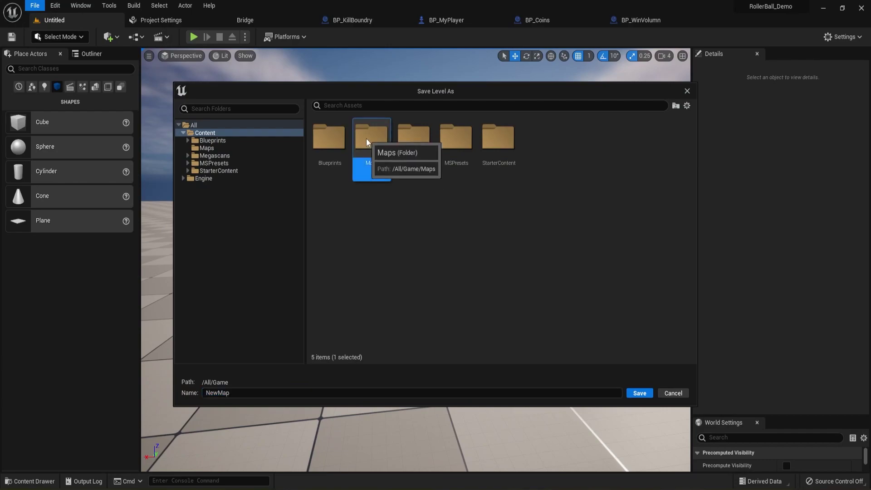
{"action": "left_click", "coordinate": [235, 397]}
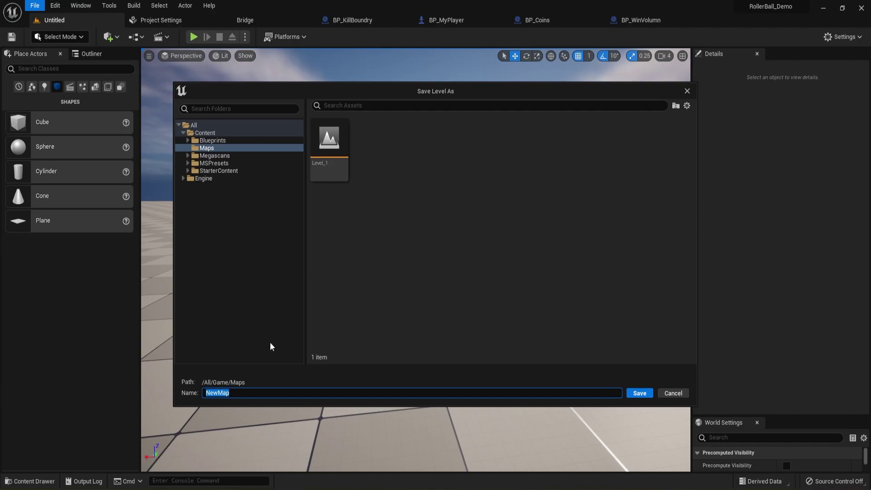
{"action": "key", "text": "BackSpace"}
{"action": "type", "text": "Level_2"}
{"action": "key", "text": "Return"}
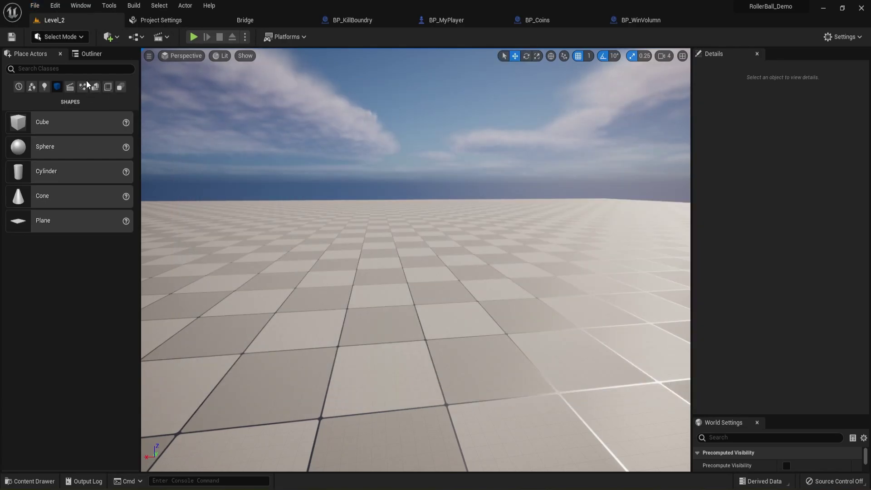
Step: Place two cubes on the floor of Level_2, one farther back and one nearer, and save everything
{"action": "left_click_drag", "start_coordinate": [62, 124], "coordinate": [355, 220]}
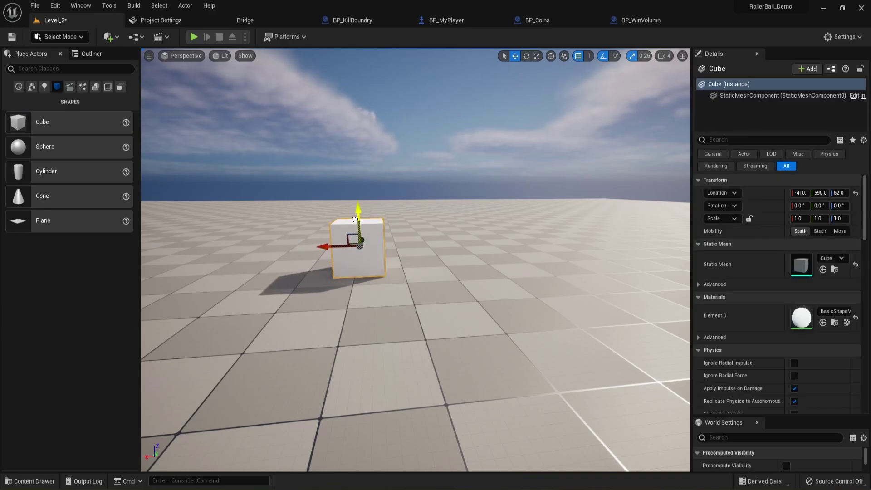
{"action": "left_click_drag", "start_coordinate": [50, 123], "coordinate": [561, 342]}
{"action": "left_click_drag", "start_coordinate": [559, 297], "coordinate": [561, 264]}
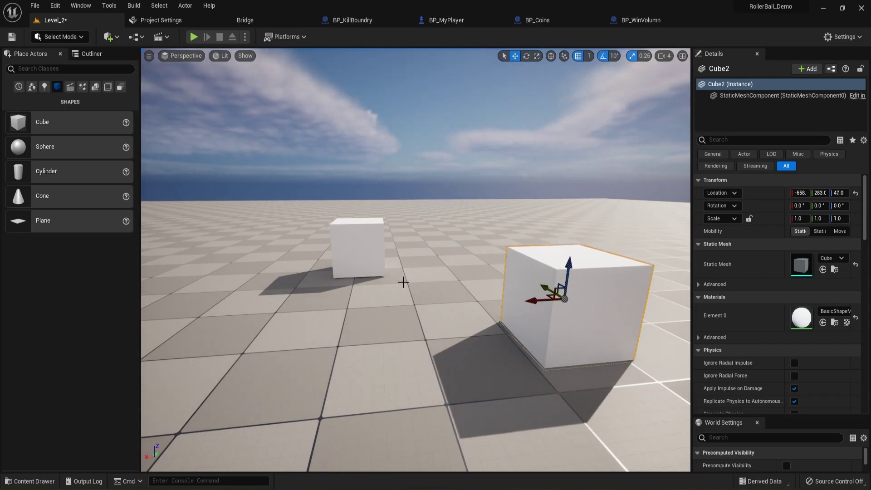
{"action": "left_click", "coordinate": [34, 6]}
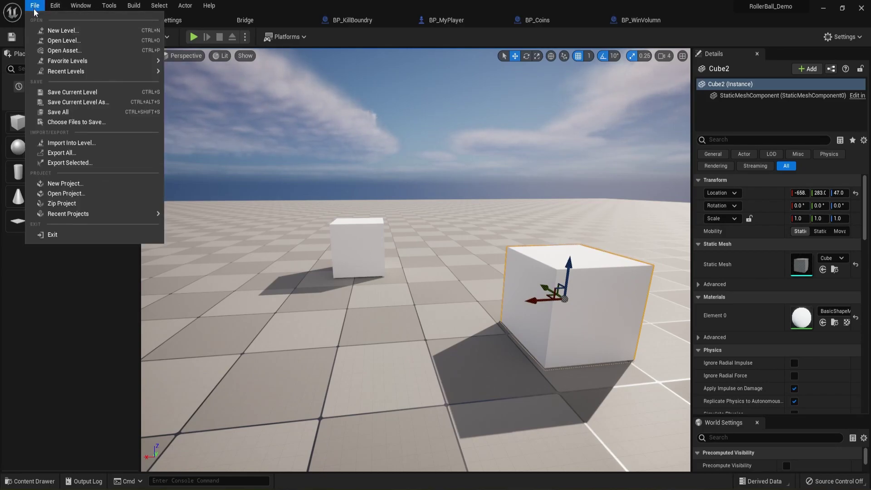
{"action": "left_click", "coordinate": [51, 111]}
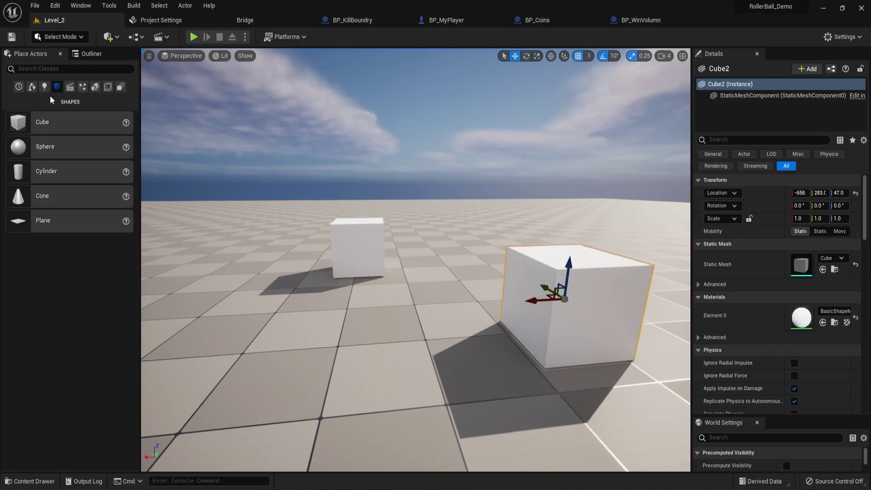
Step: Create another new level from the Basic template
{"action": "left_click", "coordinate": [36, 5]}
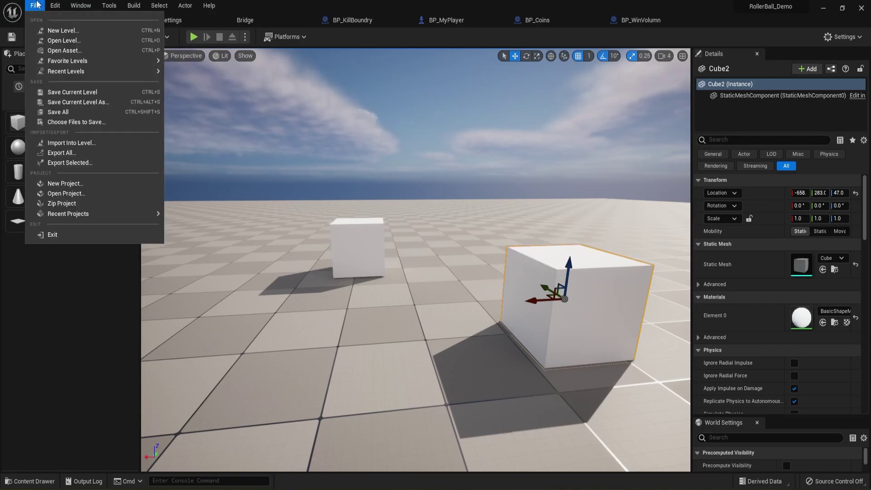
{"action": "left_click", "coordinate": [54, 31]}
{"action": "left_click", "coordinate": [455, 213]}
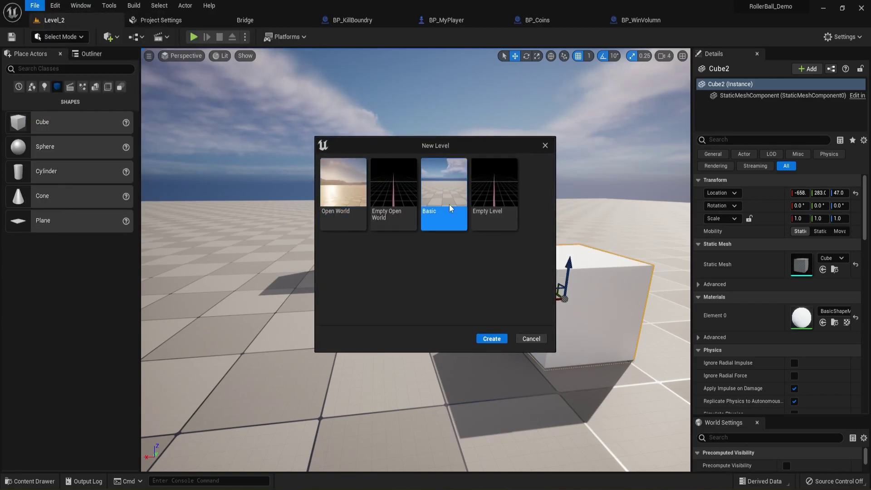
{"action": "left_click", "coordinate": [486, 338]}
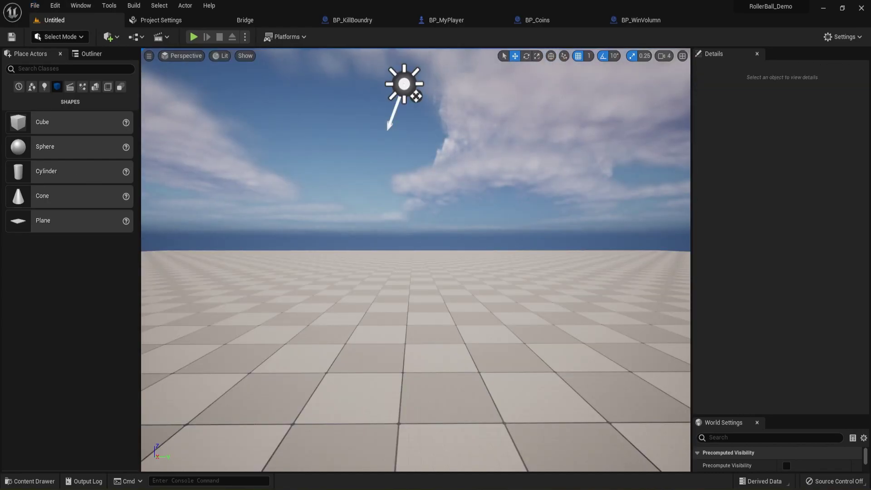
Step: Place three cubes on the new level's floor, one in the centre and one on each side of it
{"action": "left_click_drag", "start_coordinate": [40, 122], "coordinate": [396, 302]}
{"action": "left_click_drag", "start_coordinate": [21, 123], "coordinate": [599, 274]}
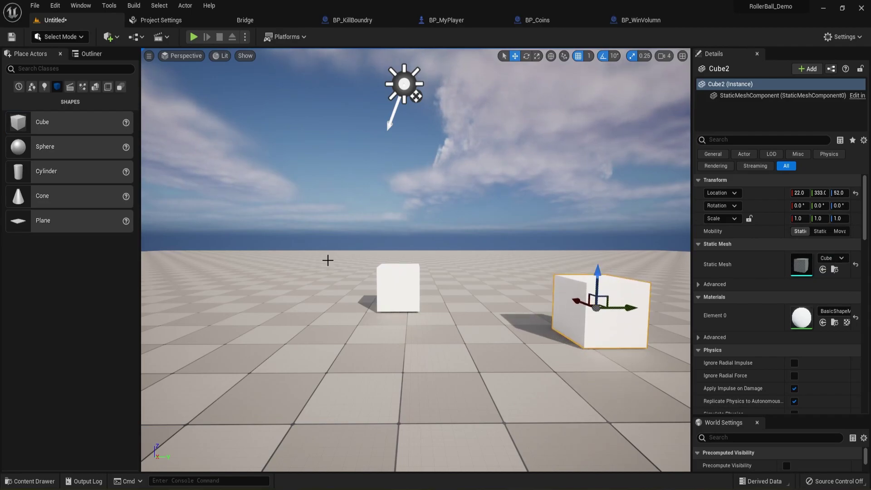
{"action": "left_click_drag", "start_coordinate": [25, 123], "coordinate": [267, 338]}
{"action": "left_click_drag", "start_coordinate": [269, 304], "coordinate": [257, 273]}
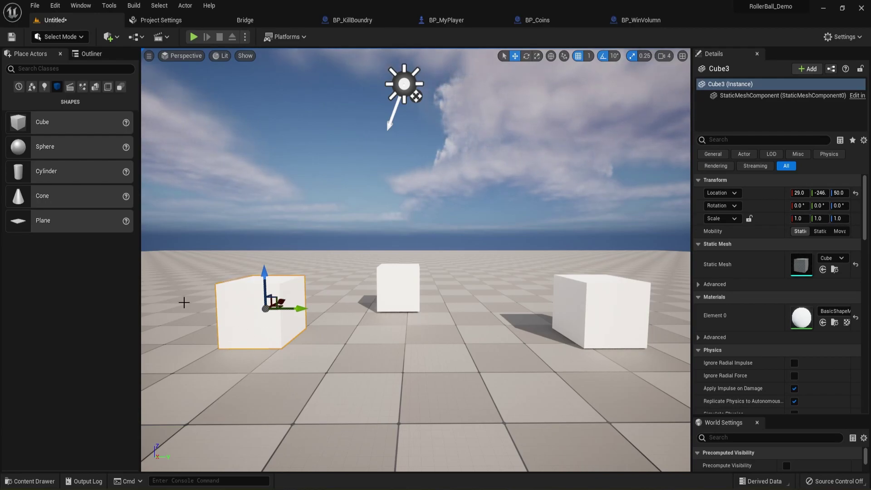
Step: Save the three-cube level as Level_3 in the Maps folder
{"action": "left_click", "coordinate": [34, 5]}
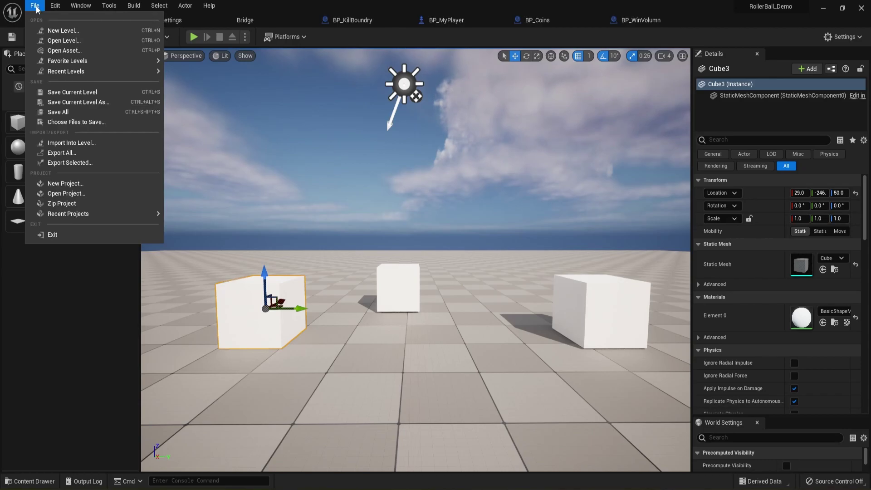
{"action": "left_click", "coordinate": [58, 104]}
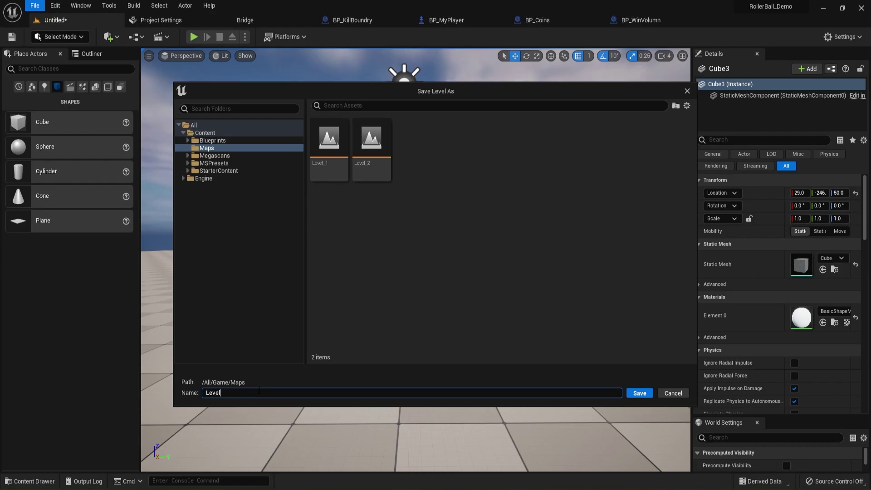
{"action": "key", "text": "Return"}
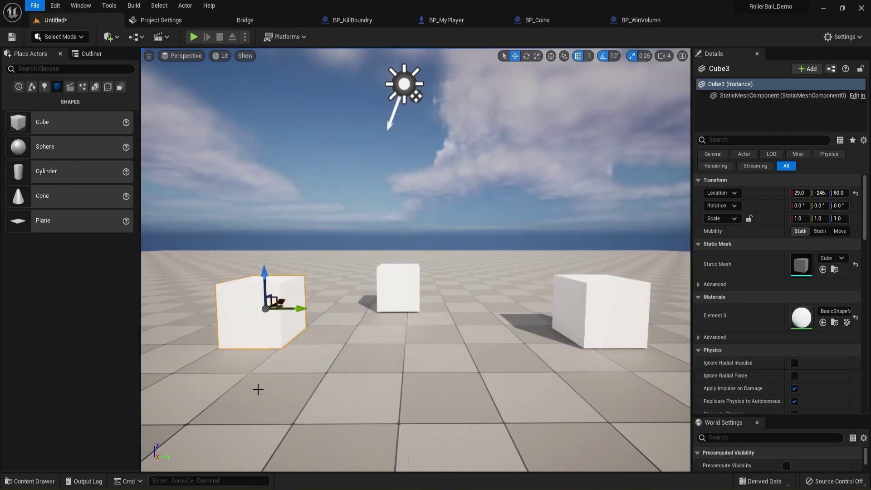
{"action": "right_click_drag", "start_coordinate": [368, 327], "coordinate": [368, 326]}
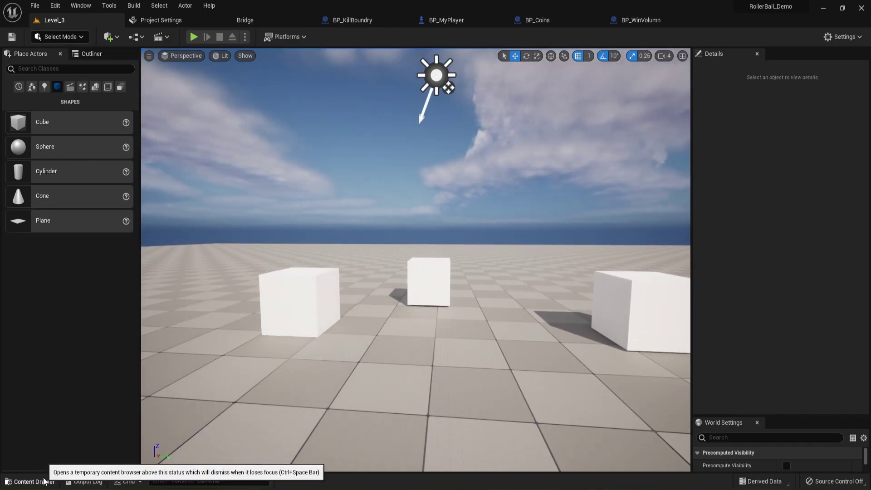
Step: Reopen Level_1 from the Maps folder and return to the BP_WinVolumn event graph
{"action": "left_click", "coordinate": [32, 482]}
{"action": "left_click", "coordinate": [163, 389]}
{"action": "double_click", "coordinate": [163, 388]}
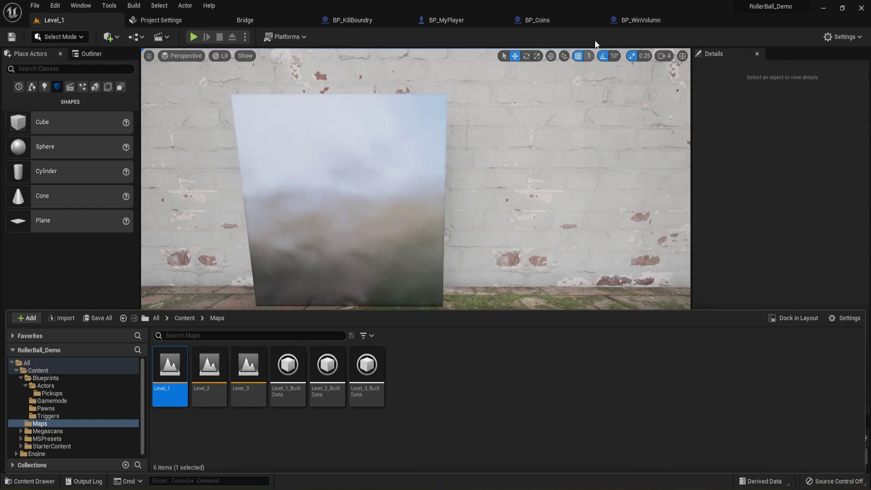
{"action": "left_click", "coordinate": [629, 19]}
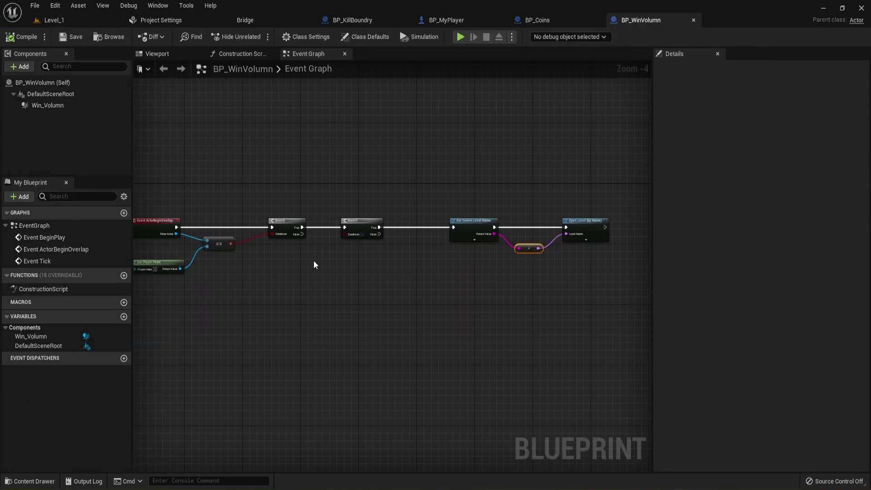
{"action": "right_click_drag", "start_coordinate": [308, 268], "coordinate": [317, 194]}
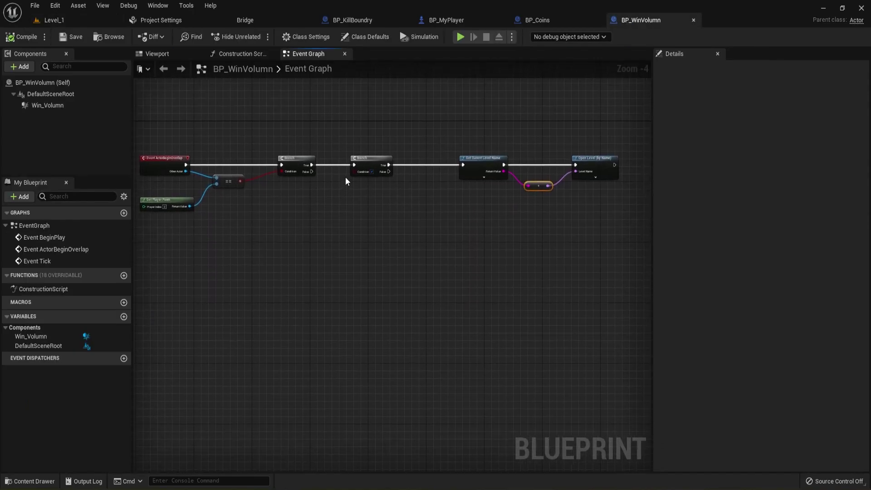